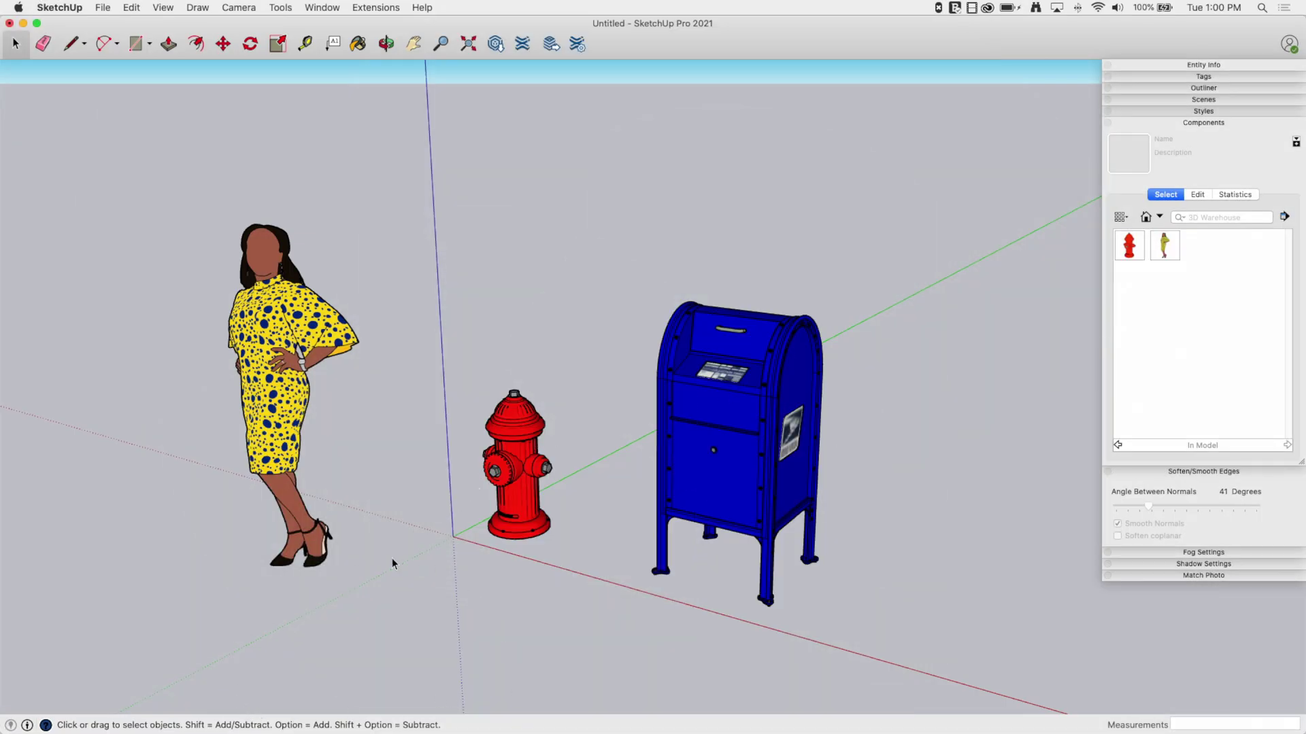
Select the woman figure, then the fire hydrant, check the collections list, and clear the selection
left_click(262, 353)
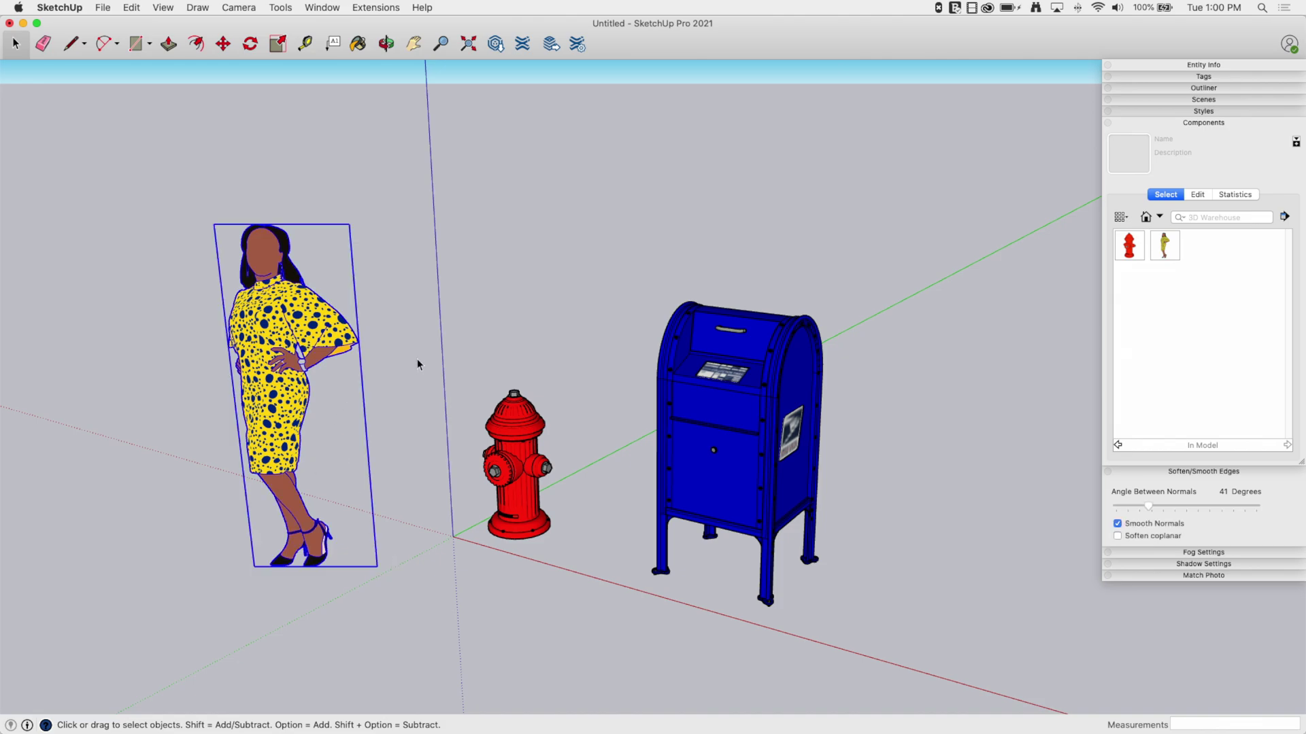
left_click(515, 463)
middle_click_drag(472, 592, 470, 544)
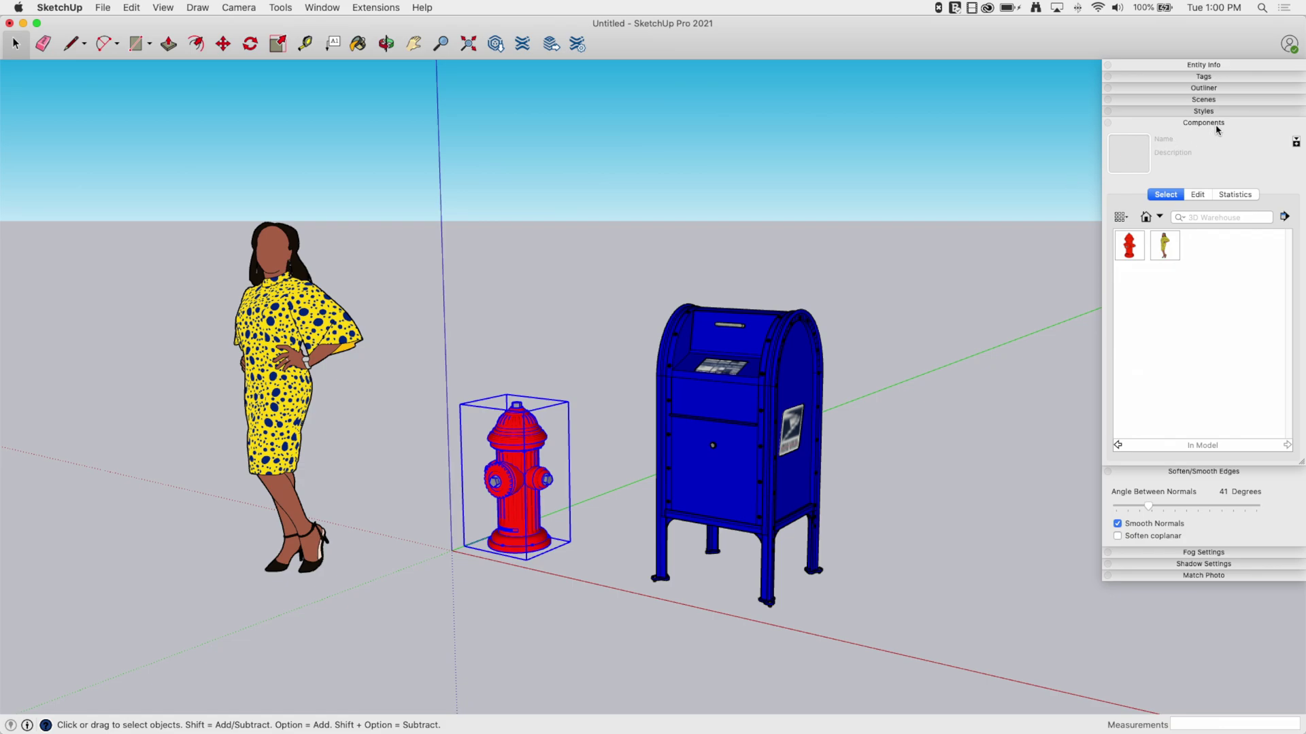
left_click(1159, 216)
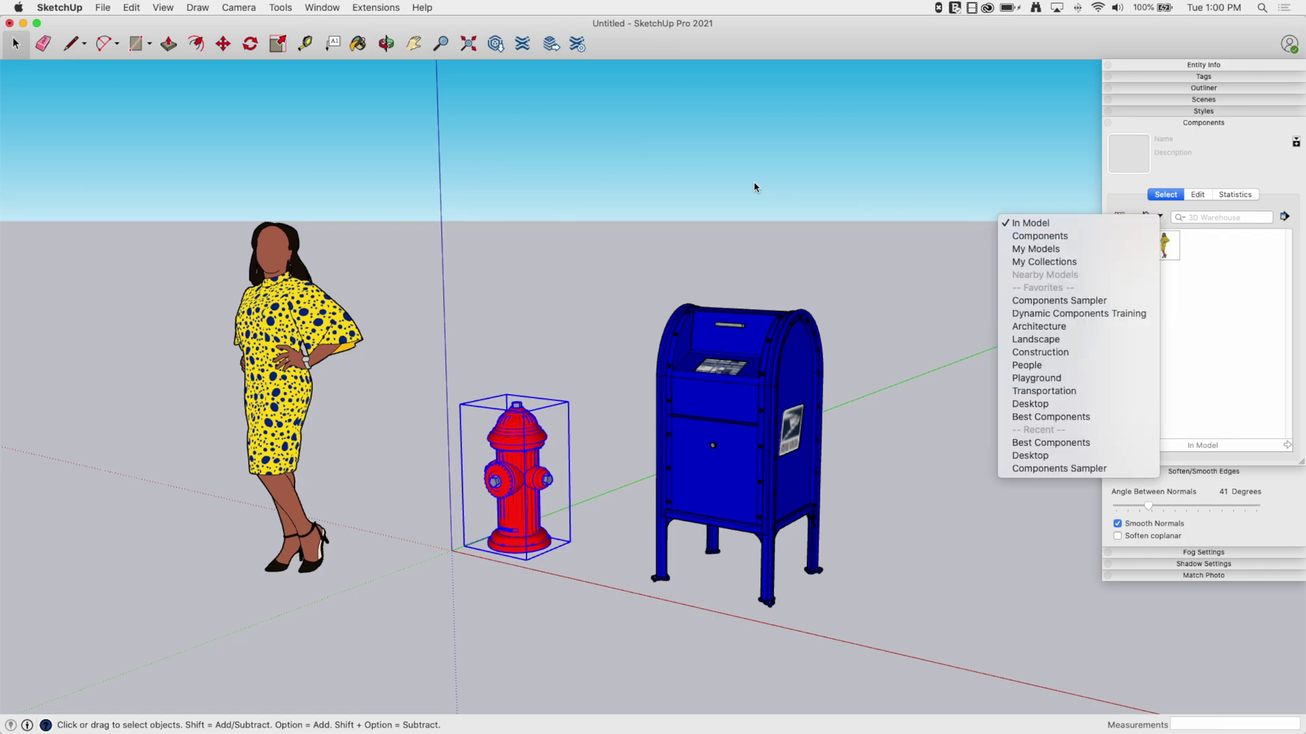
middle_click_drag(753, 184, 676, 279)
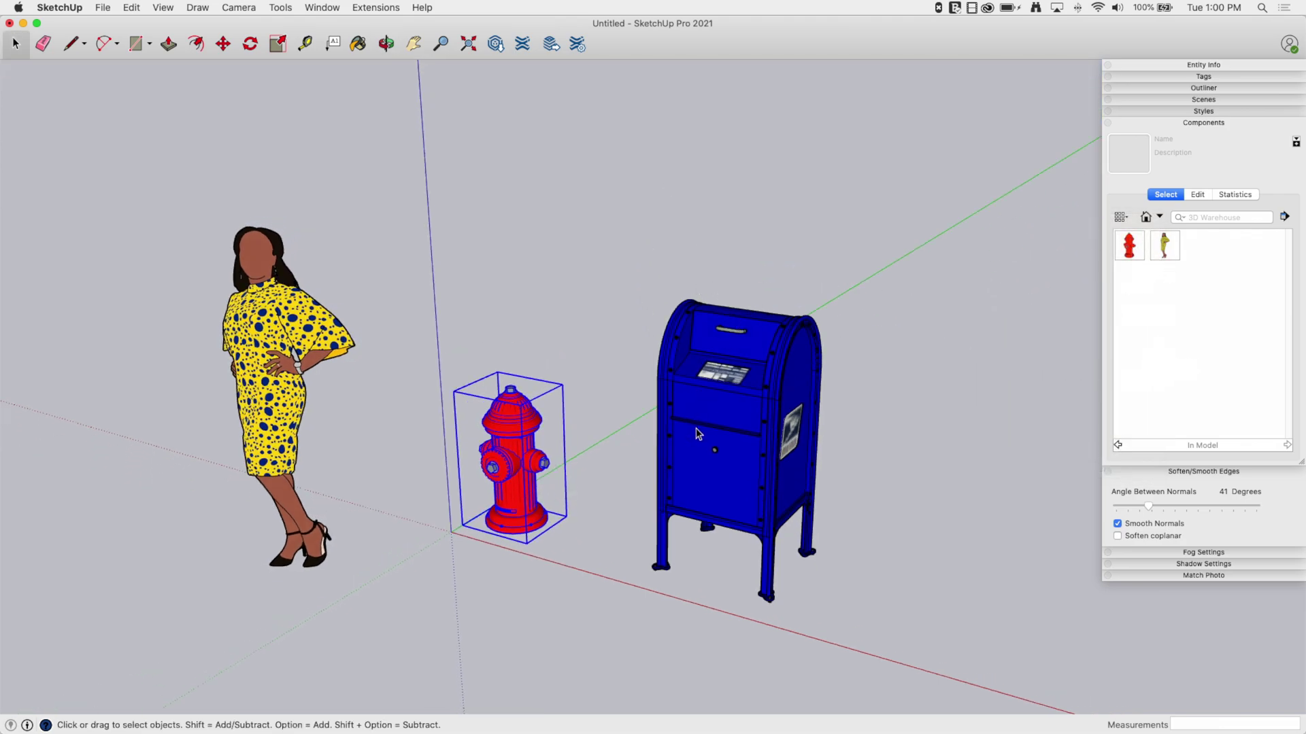
key("Escape")
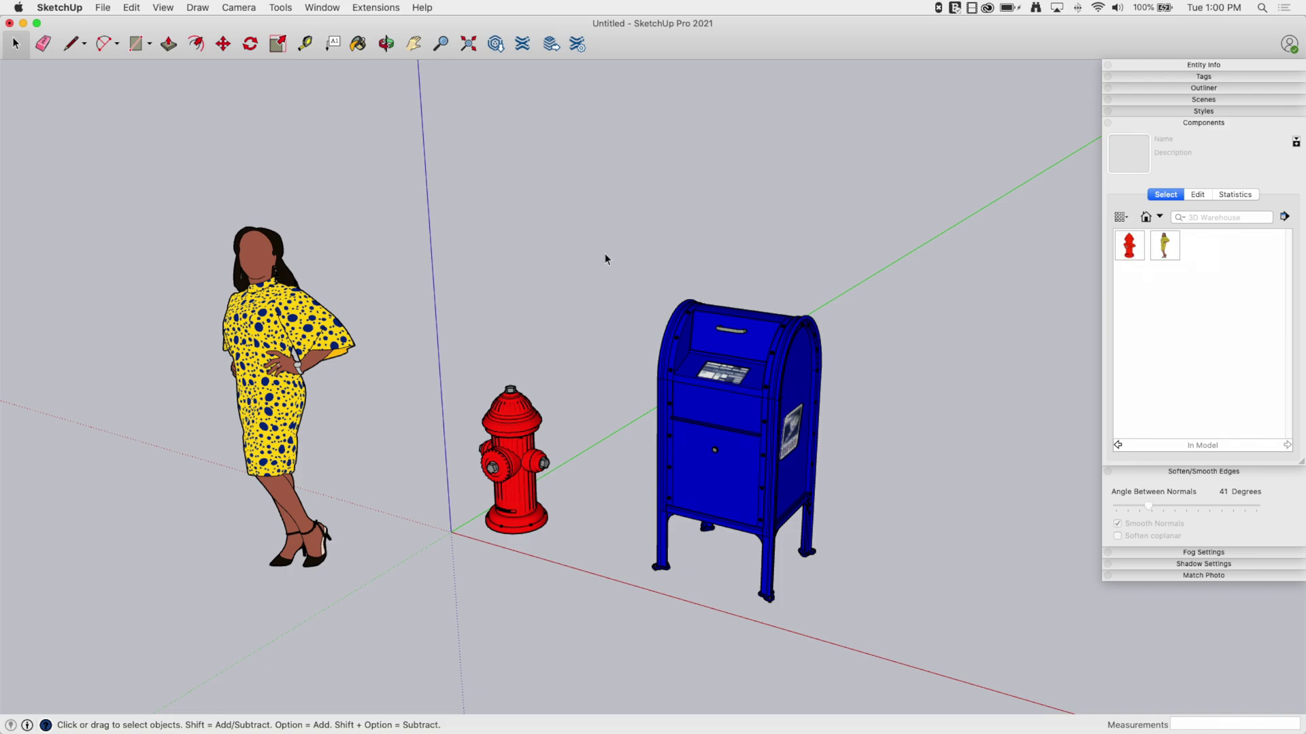
Window-select the blue mailbox and make it a component named Mail Box
left_click_drag(590, 248, 918, 654)
right_click(711, 381)
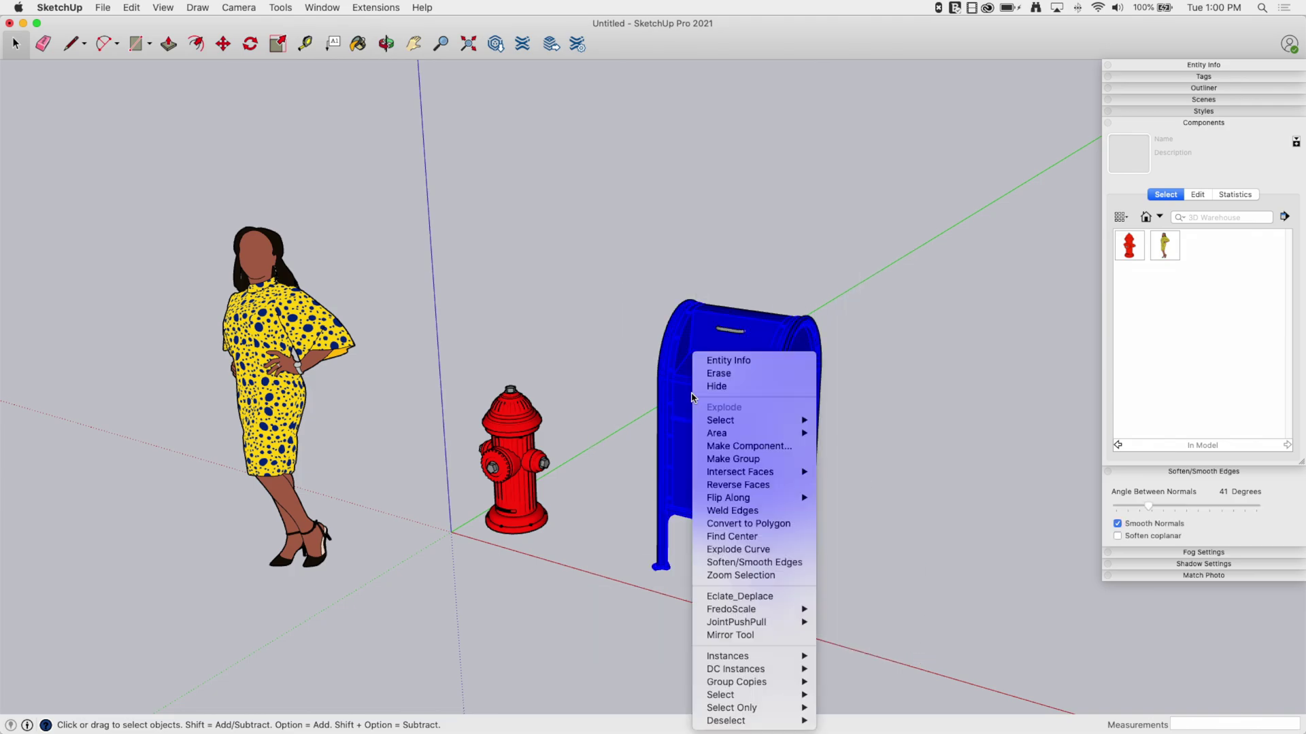
left_click(744, 443)
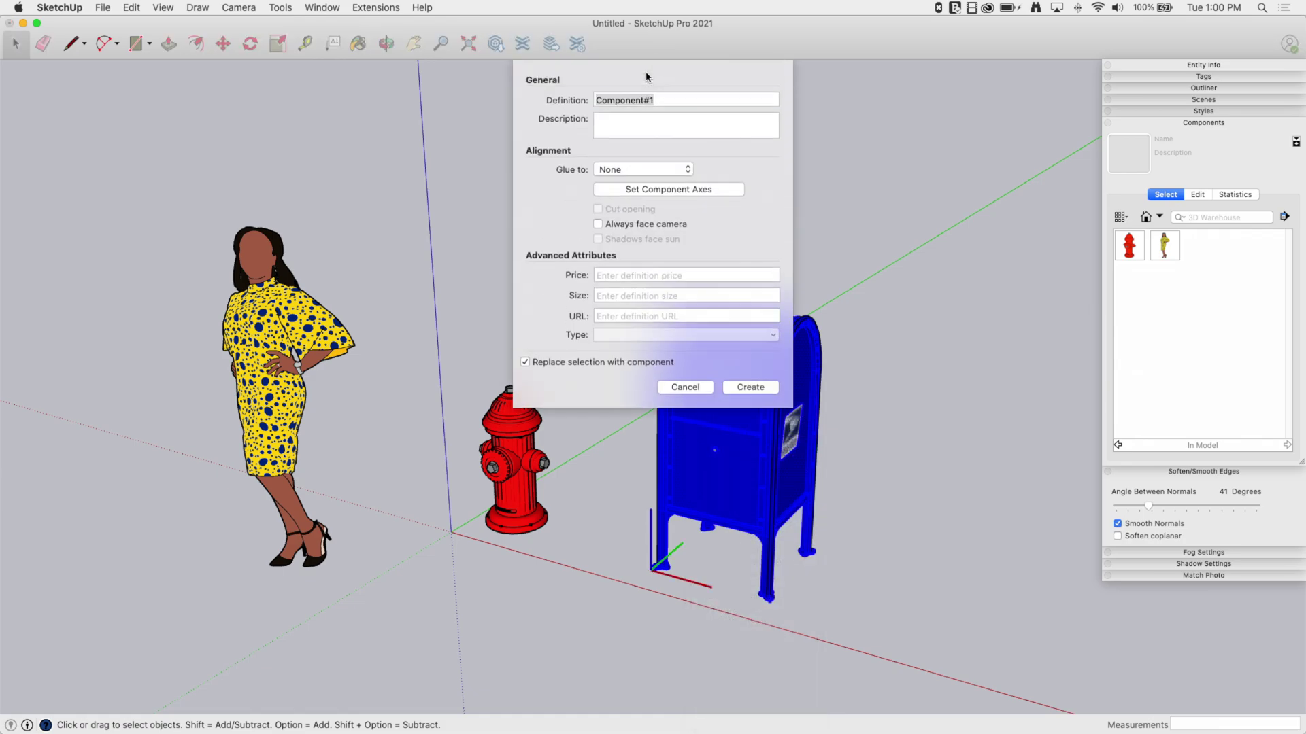
type("Mail Box")
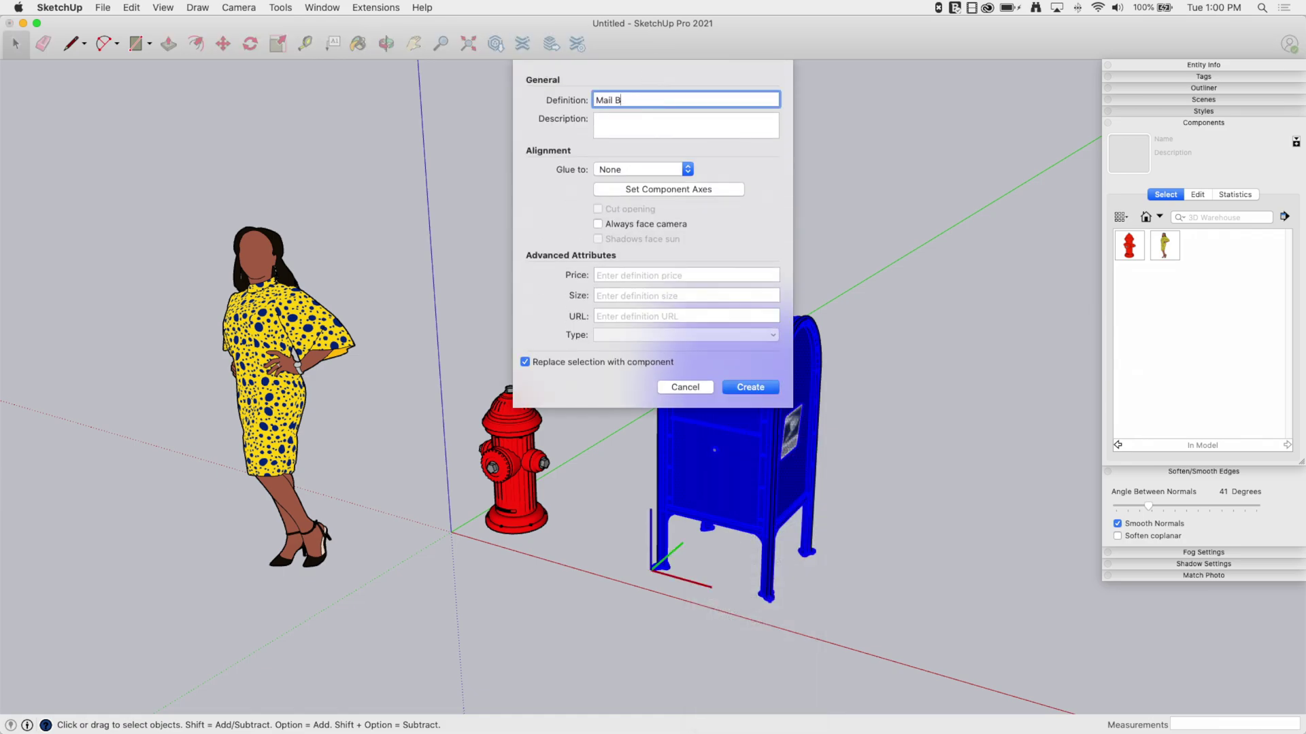
left_click(763, 387)
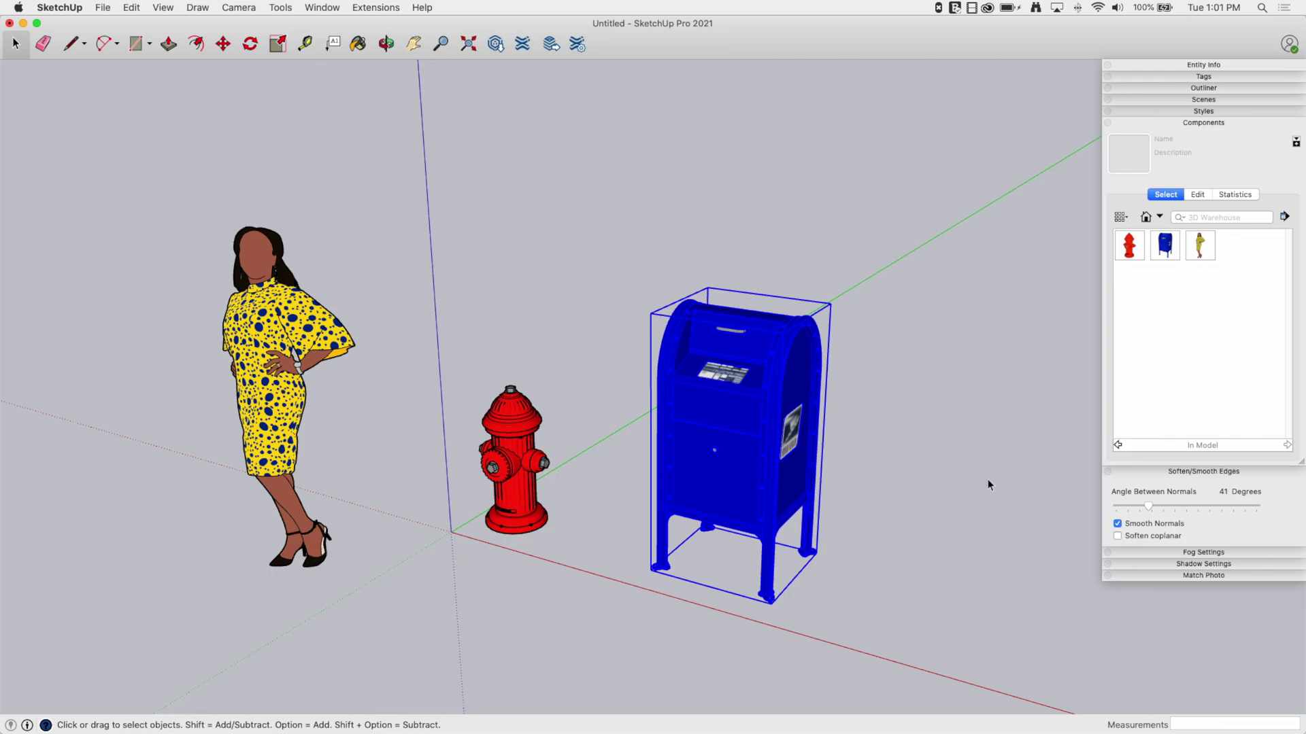
left_click(893, 516)
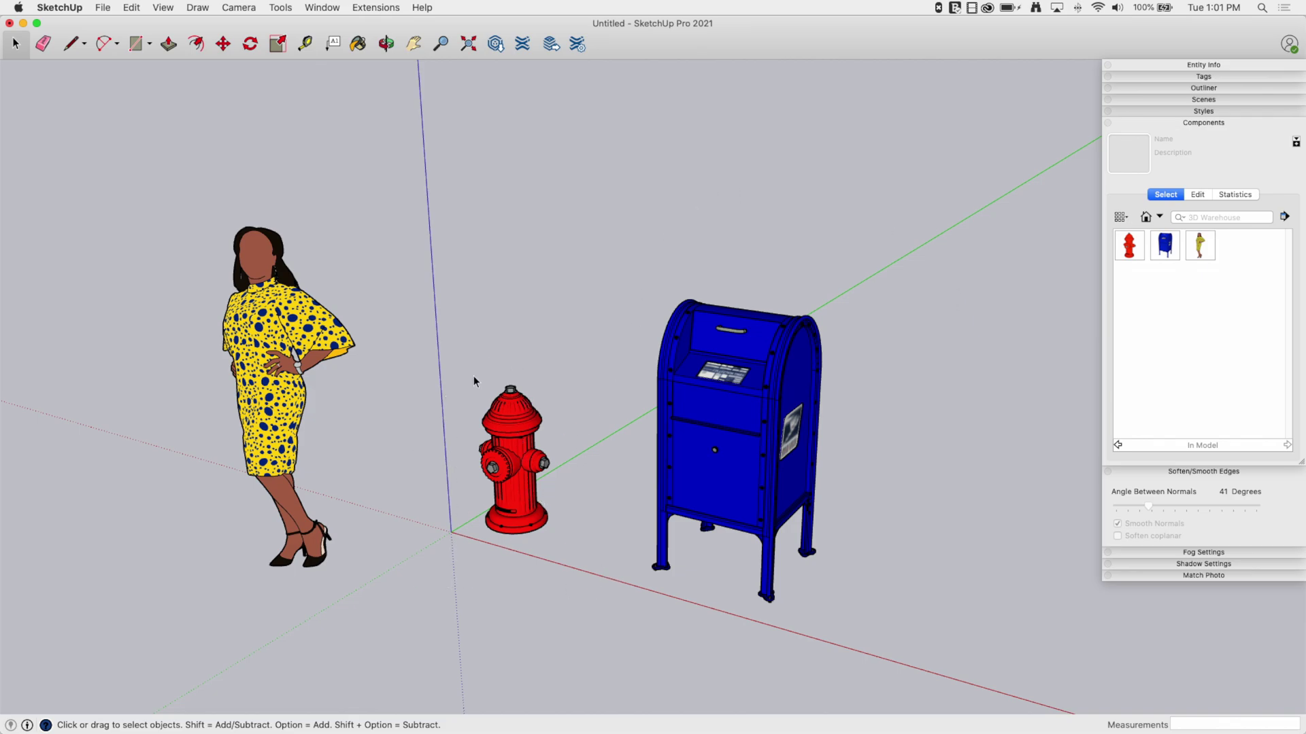
left_click(1159, 216)
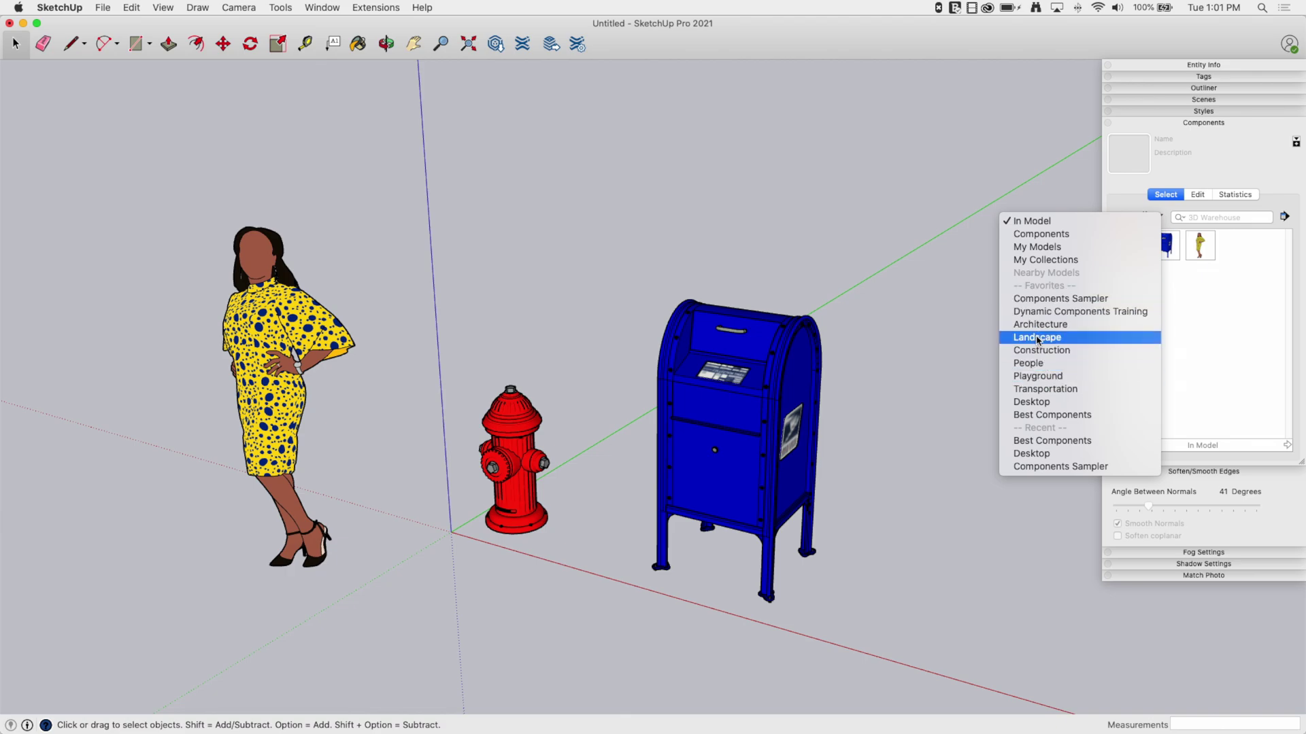
left_click(1058, 340)
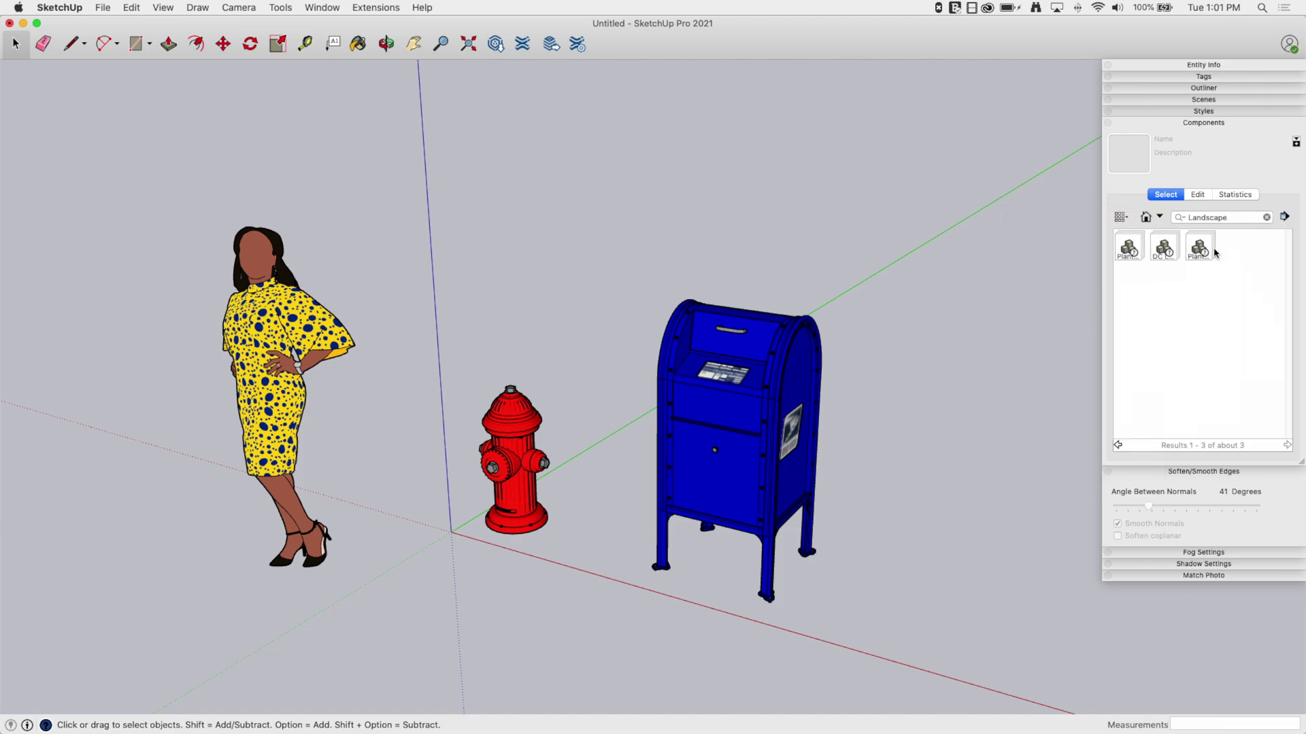
left_click(1129, 250)
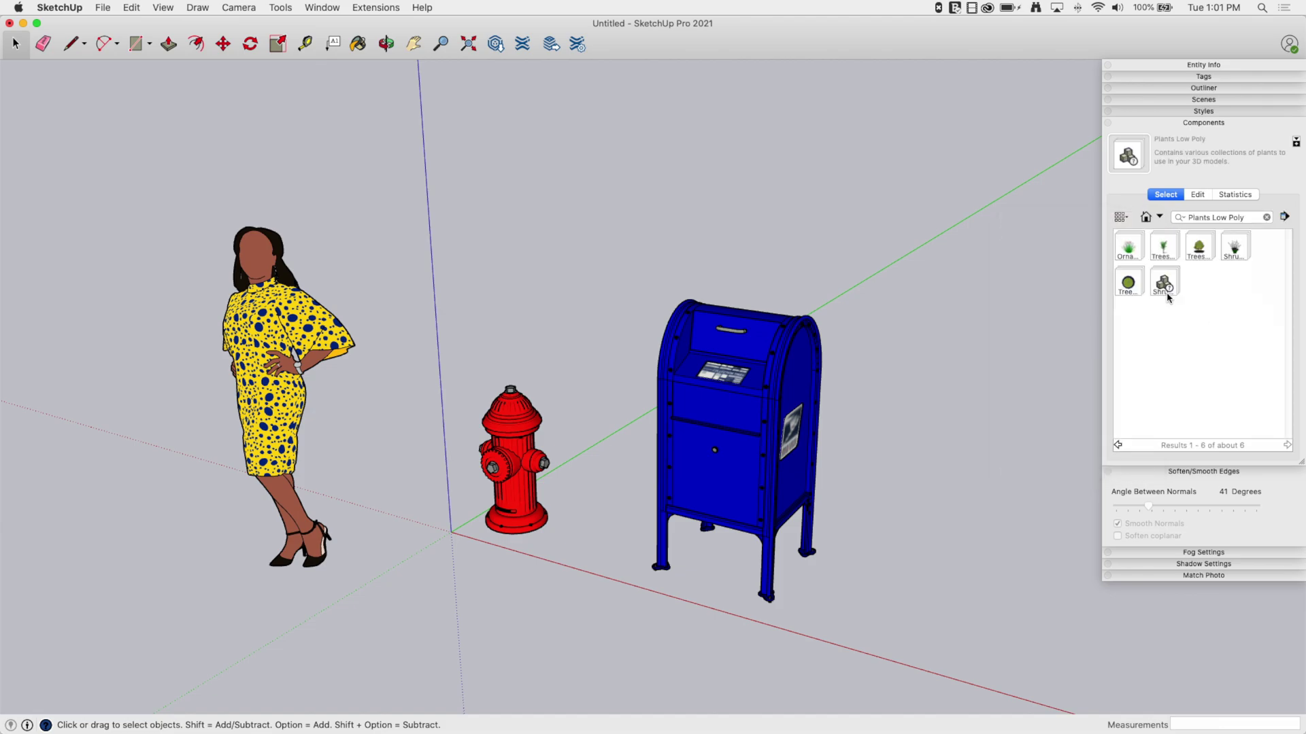
left_click(1159, 217)
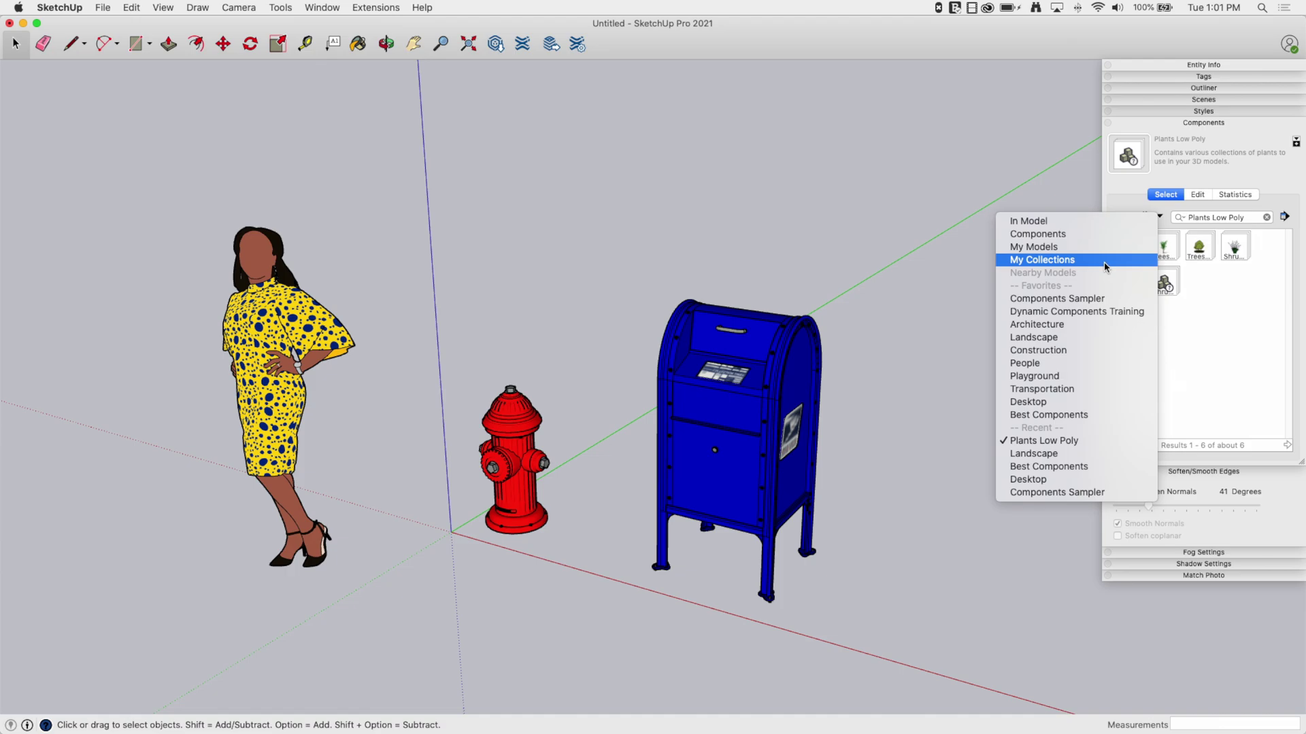
left_click(1207, 341)
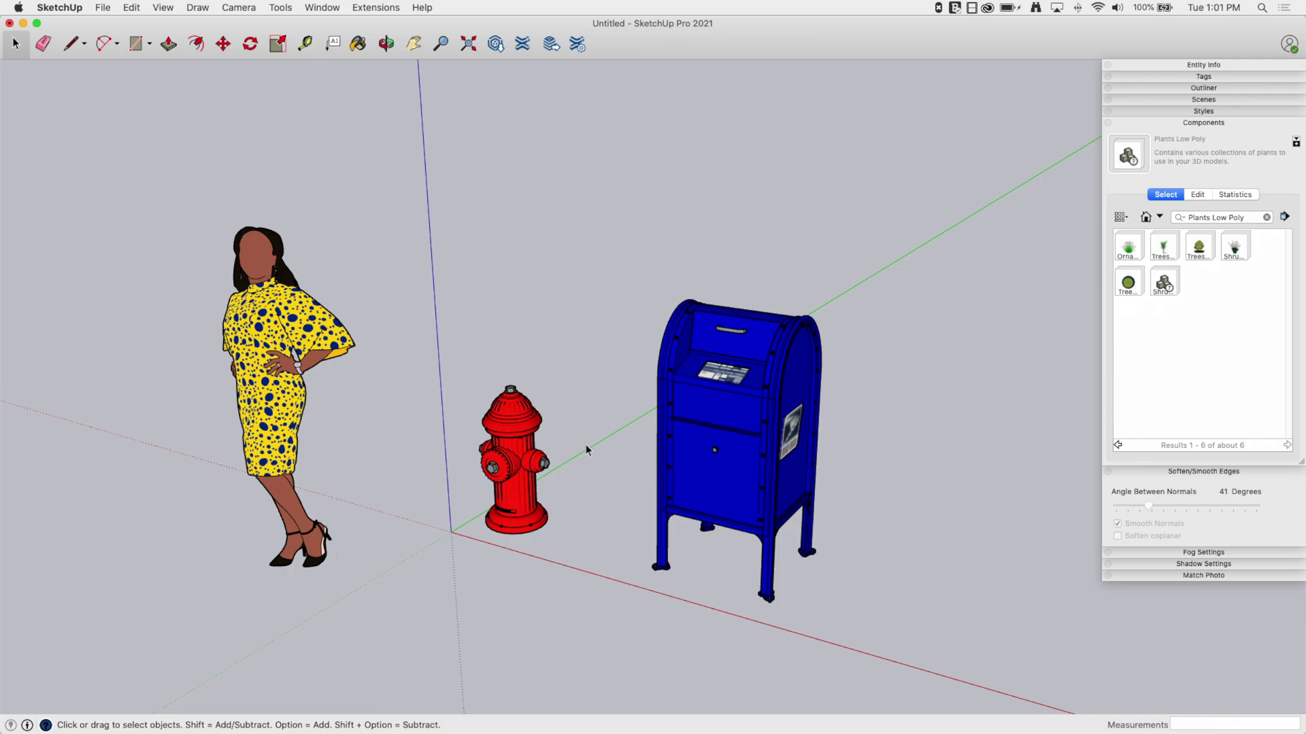
left_click(1160, 217)
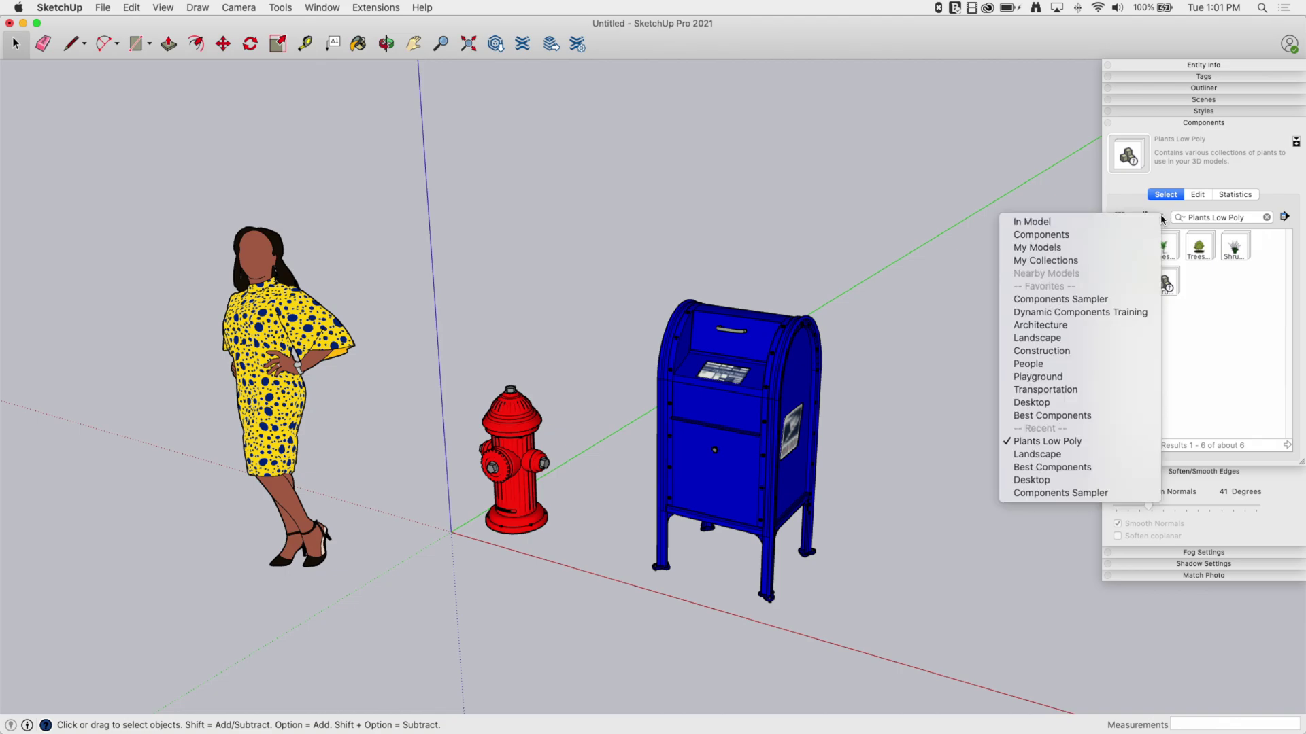
left_click(1267, 331)
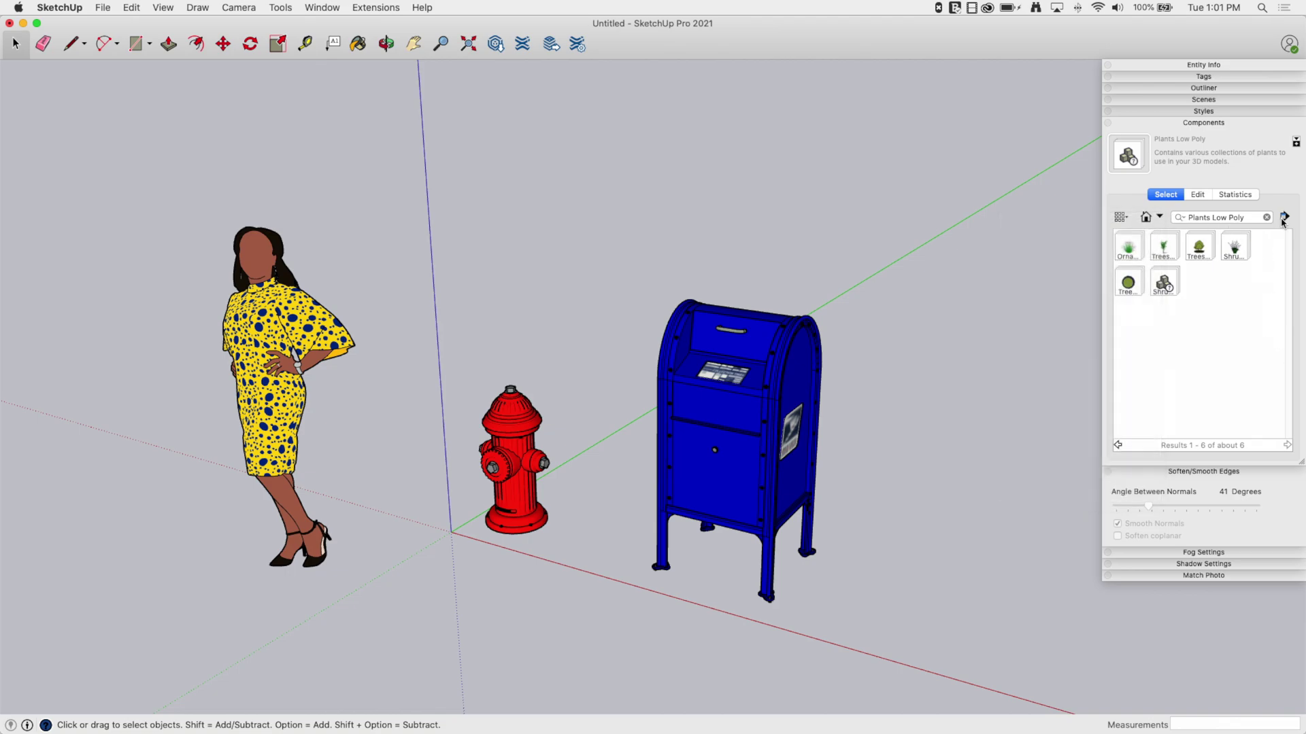
left_click(1148, 217)
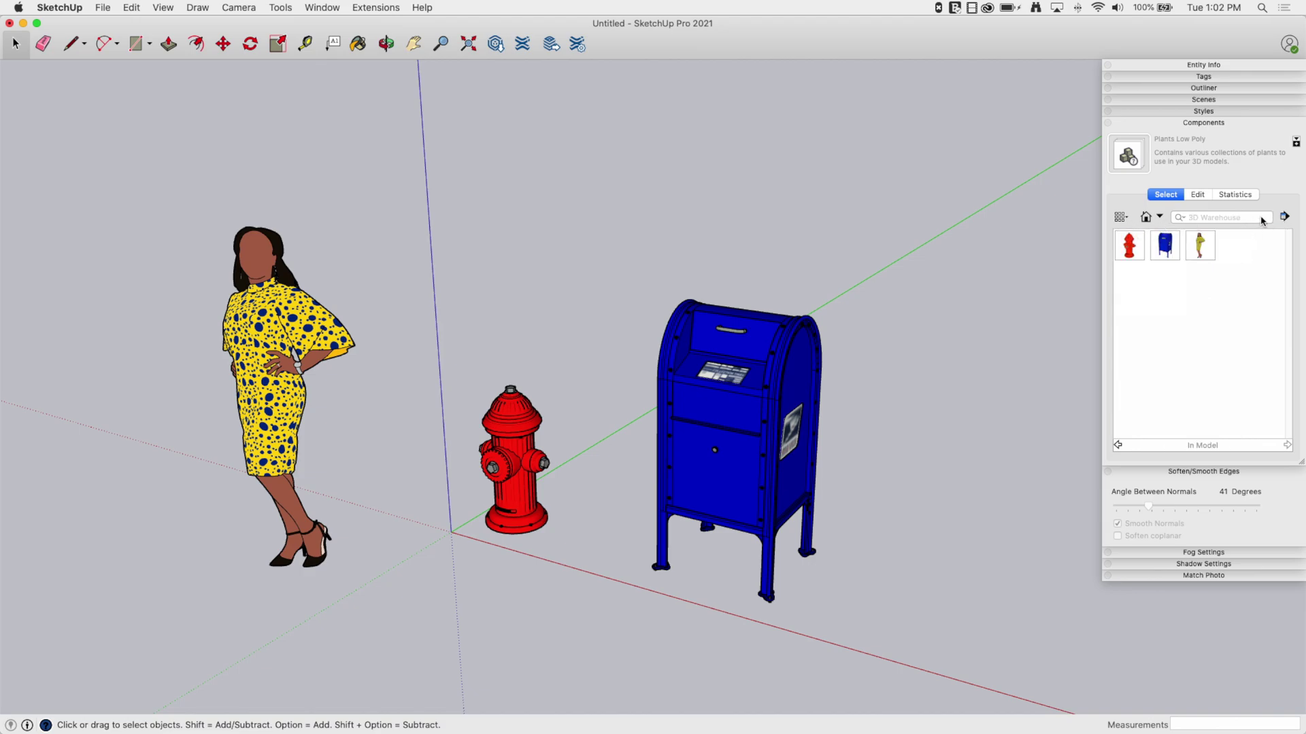
Create a Desktop folder named Important Components, fixing the name's typo, and use it as the new collection
left_click(1285, 216)
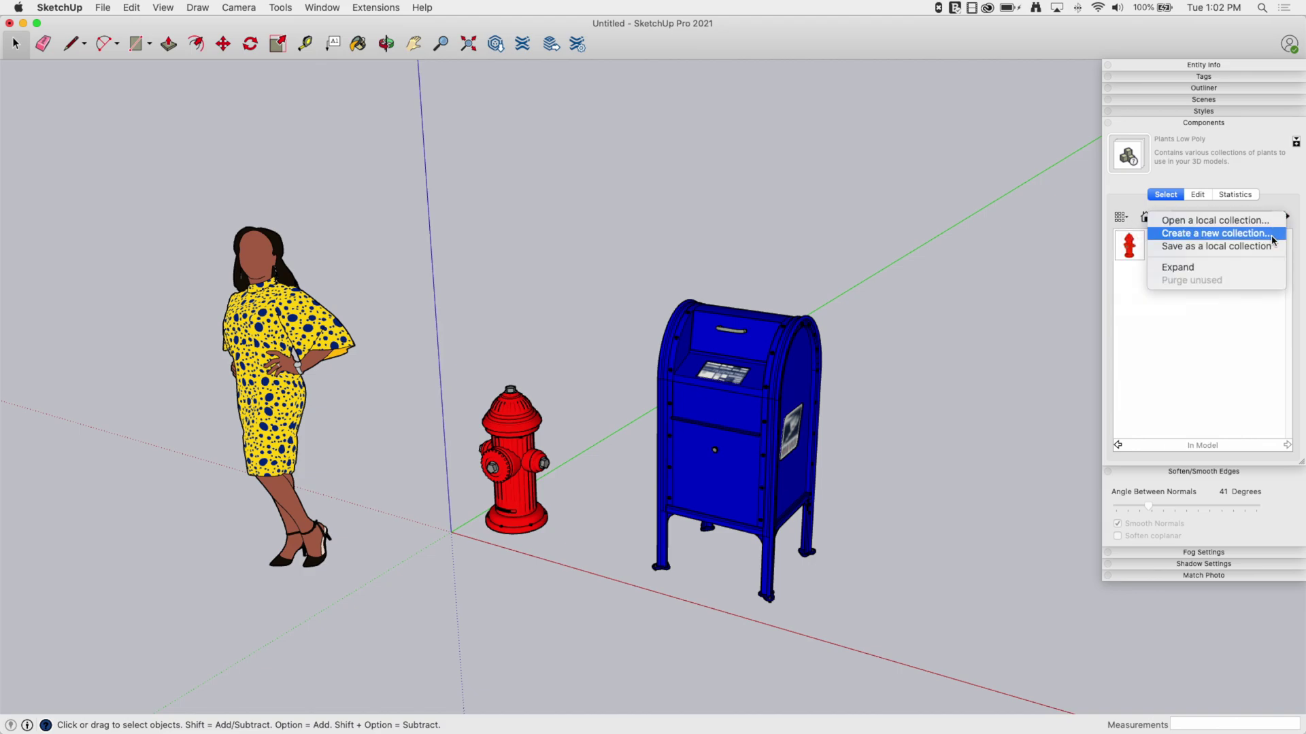
left_click(1228, 235)
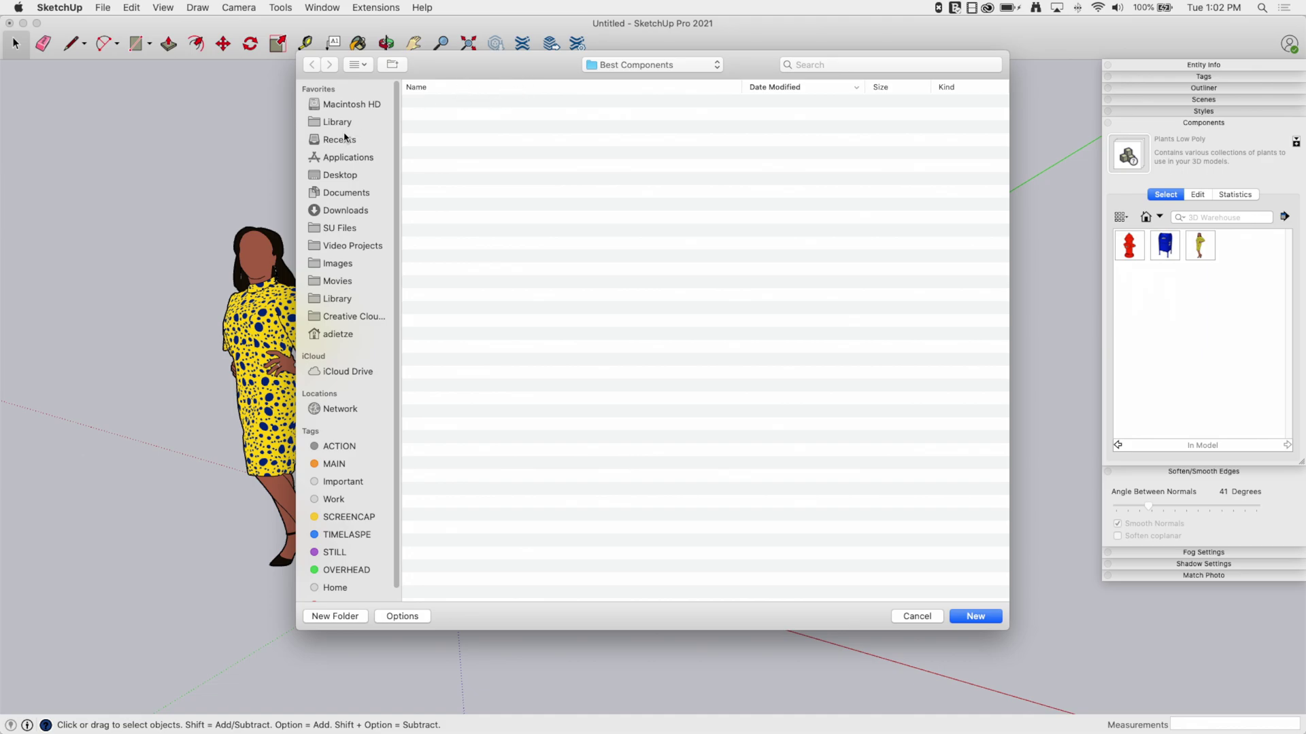
left_click(343, 176)
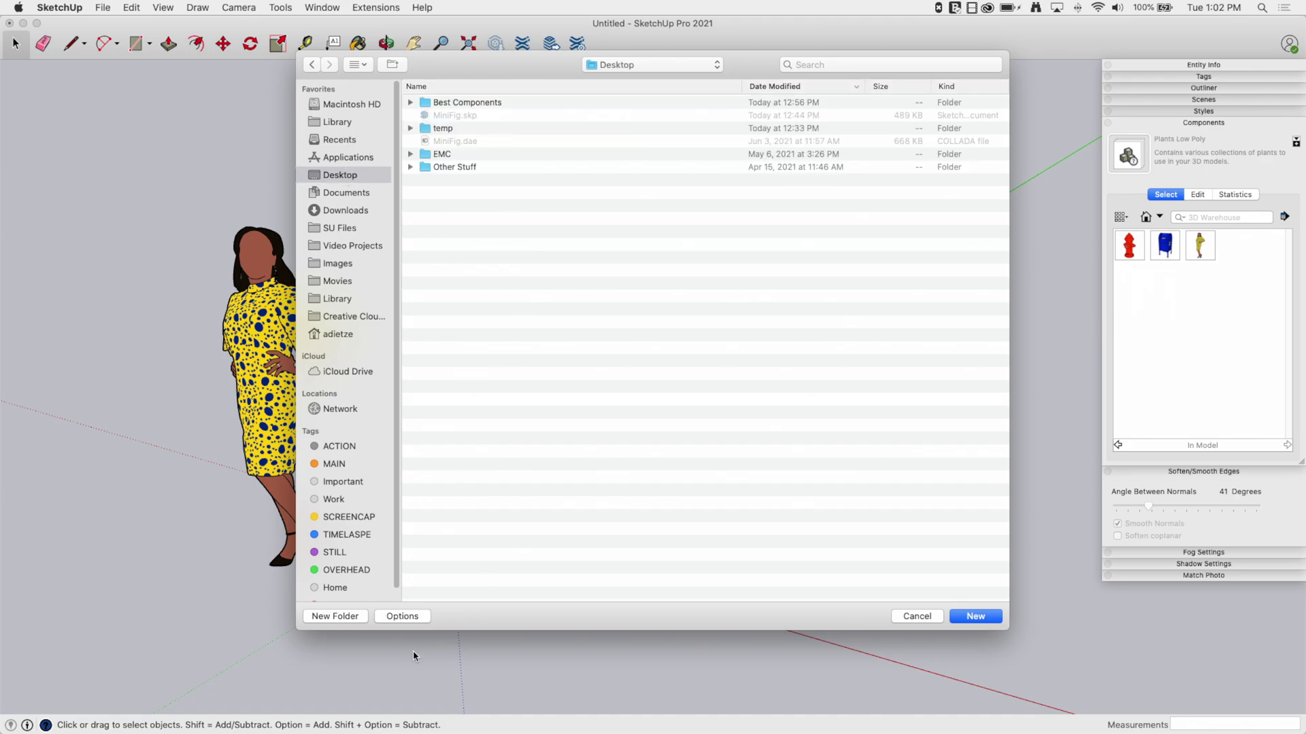
left_click(334, 617)
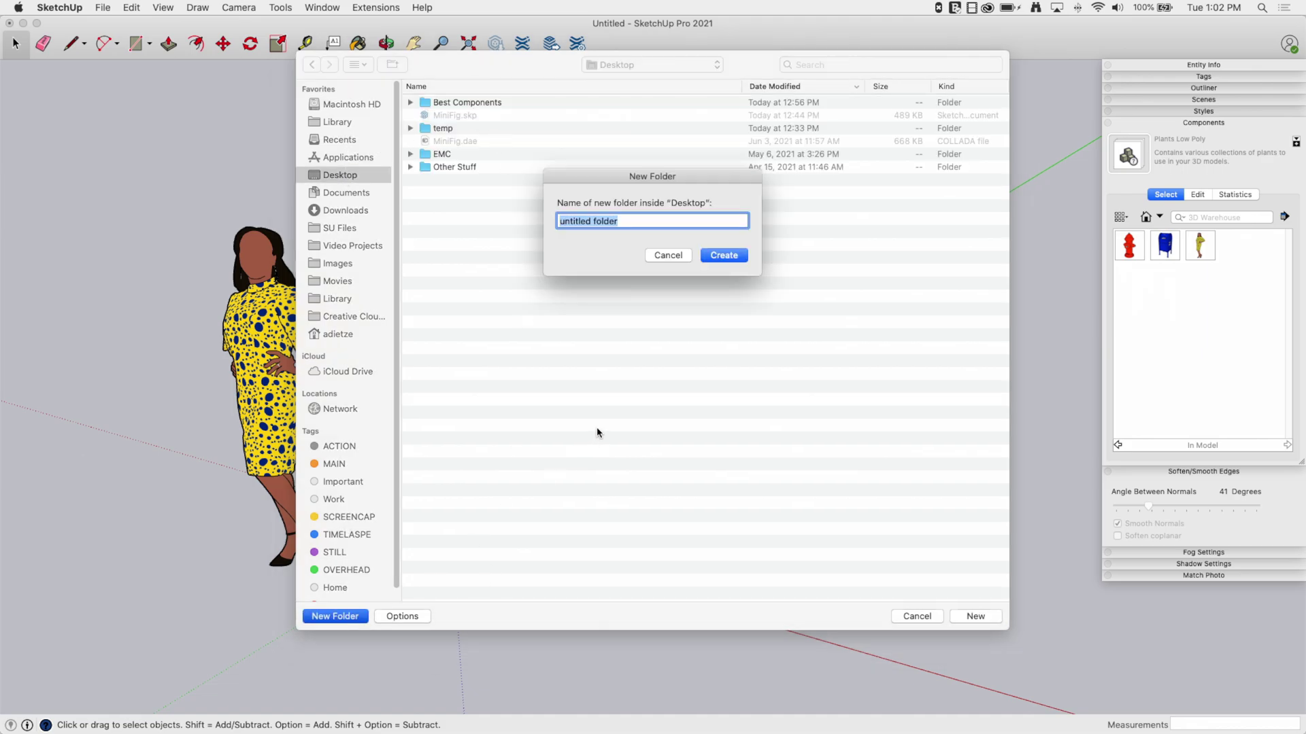
type("Important Comopnents")
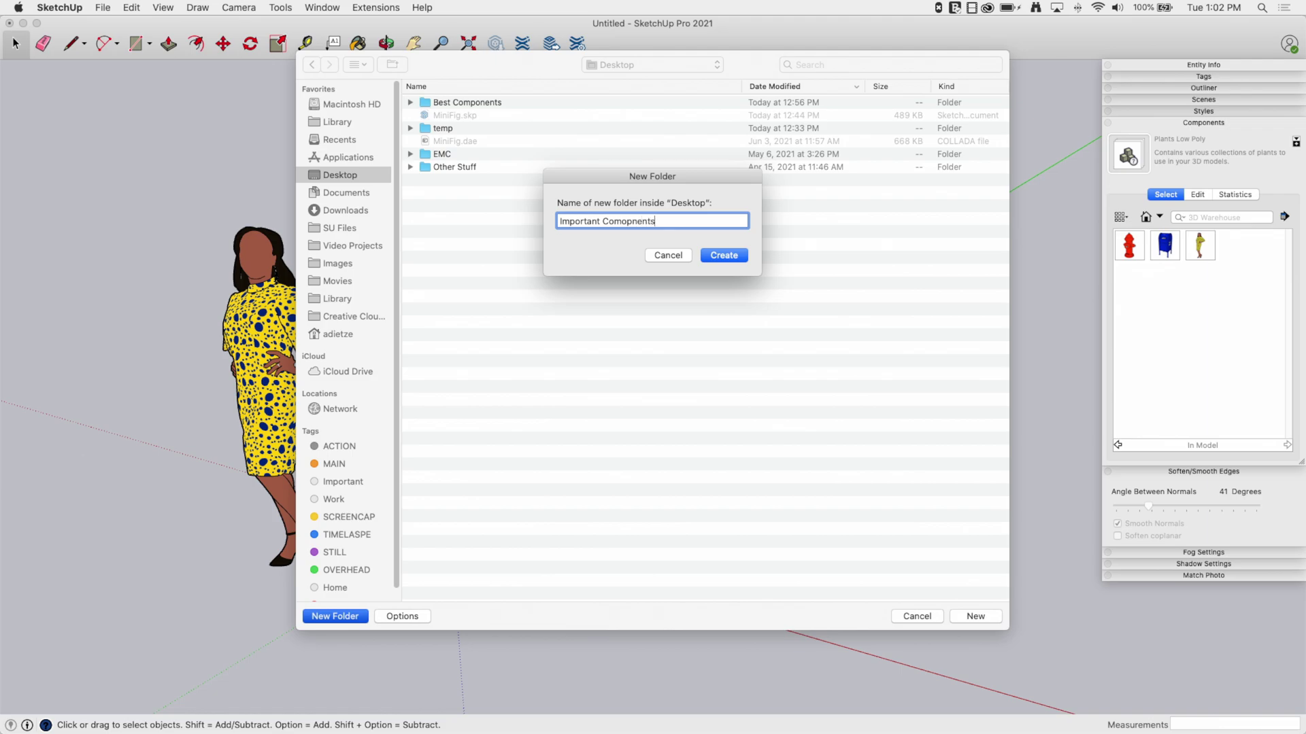
left_click(627, 222)
key("BackSpace")
type("o")
left_click(733, 257)
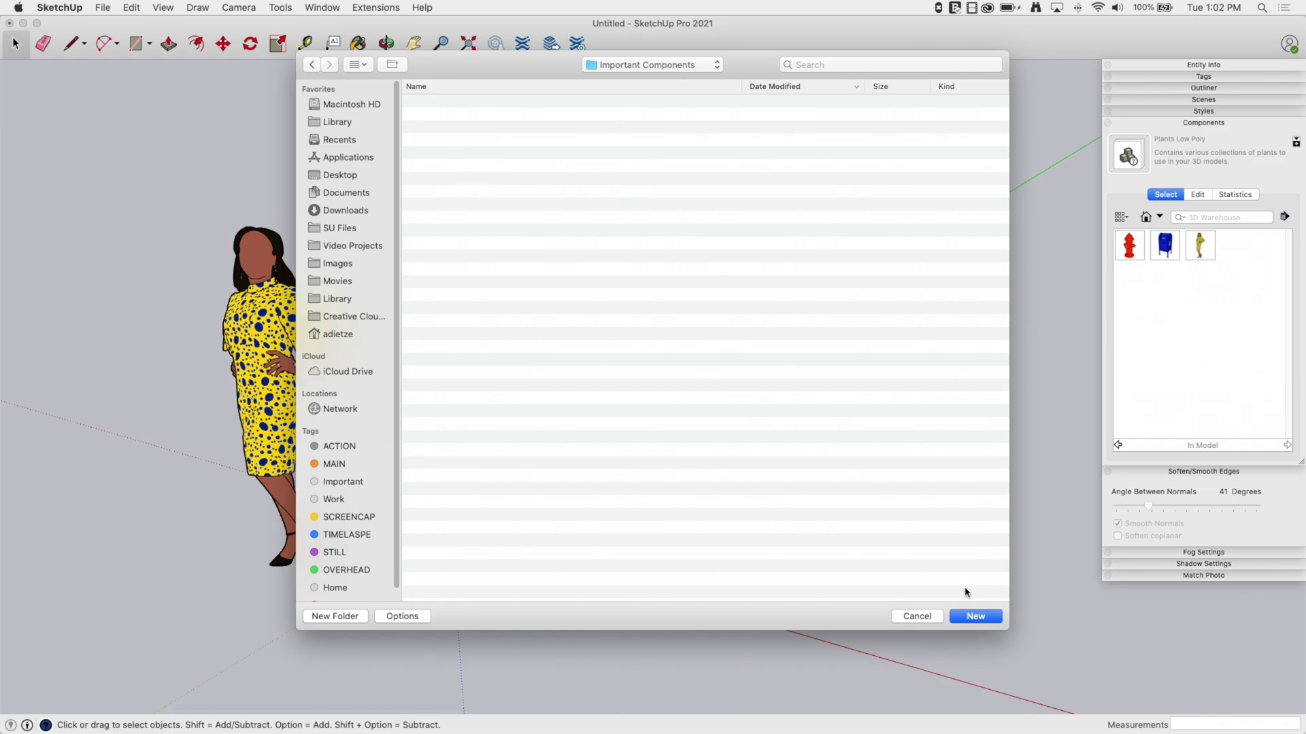
left_click(975, 620)
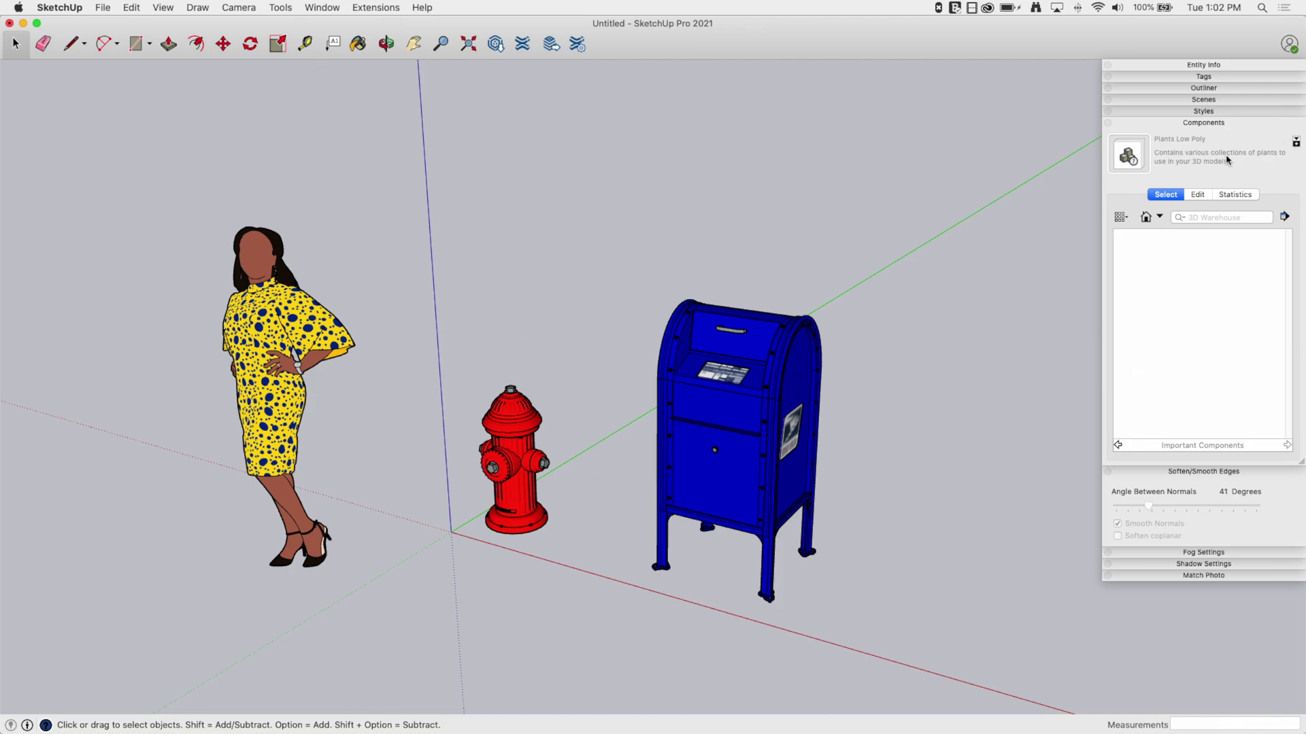
Show the secondary selection pane and set its collection to In Model
left_click(1296, 142)
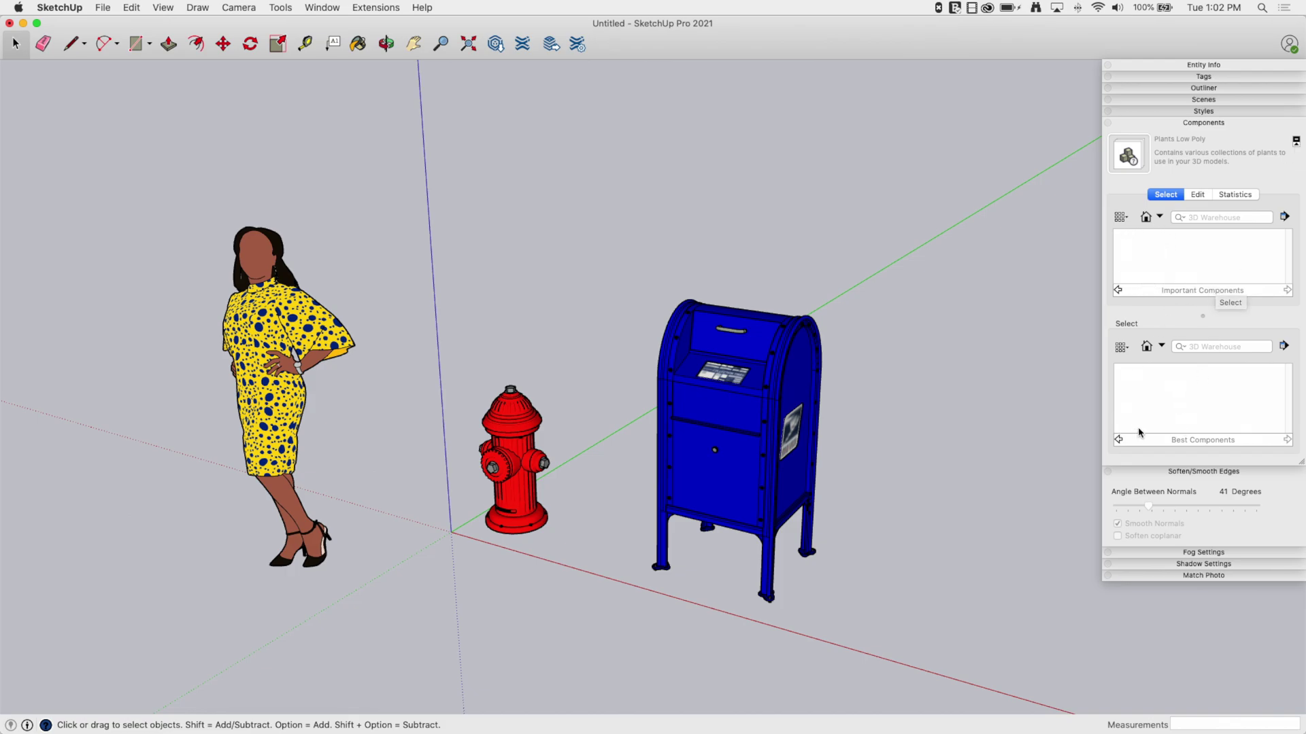
left_click(1160, 349)
left_click(1070, 358)
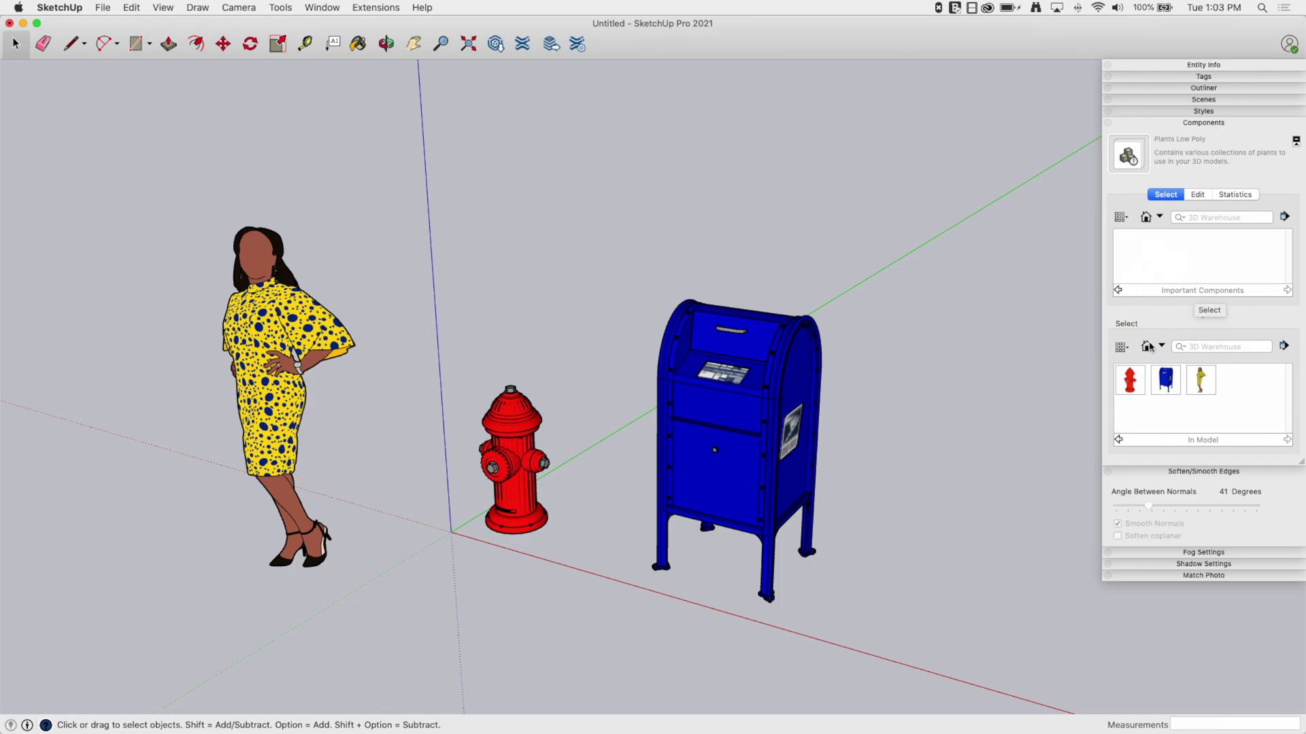
Drag the Fire Hydrant from the In Model pane into the Important Components pane
left_click_drag(1131, 383, 1127, 254)
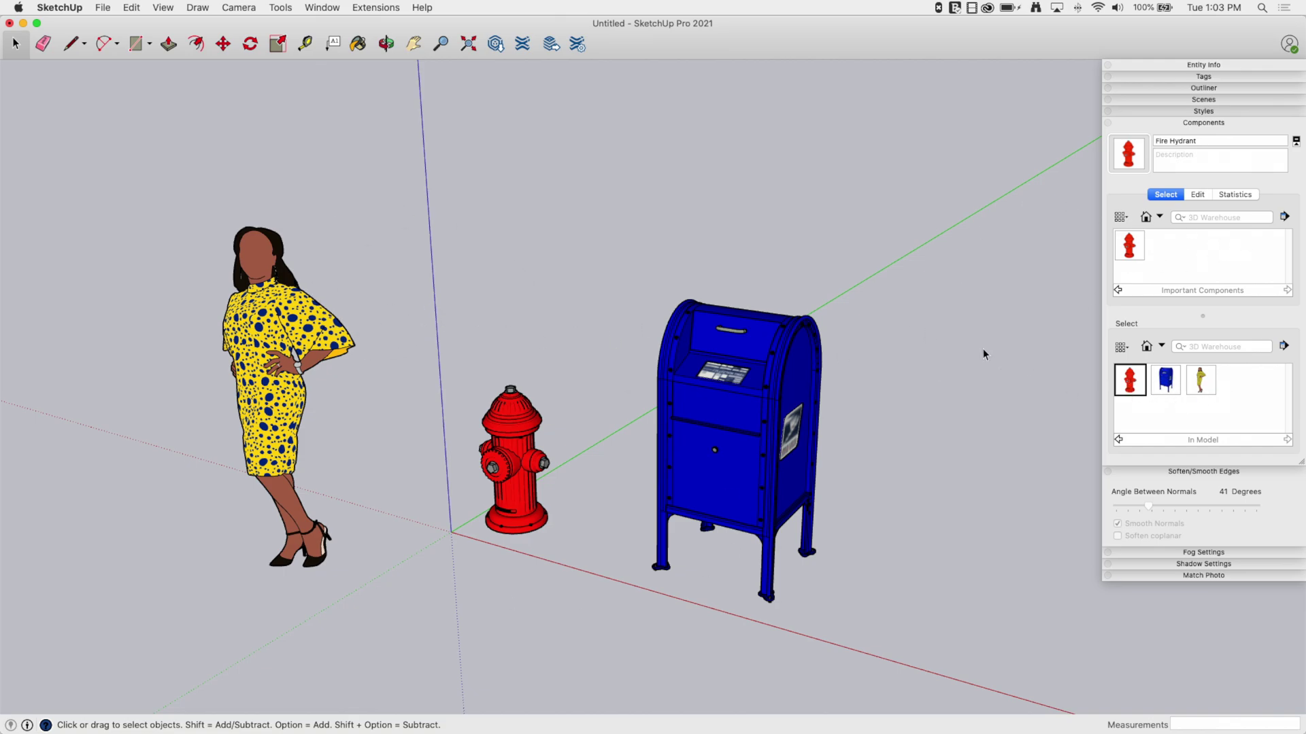
Save the mailbox component as Mail Box.skp in the Desktop's Important Components folder
right_click(705, 412)
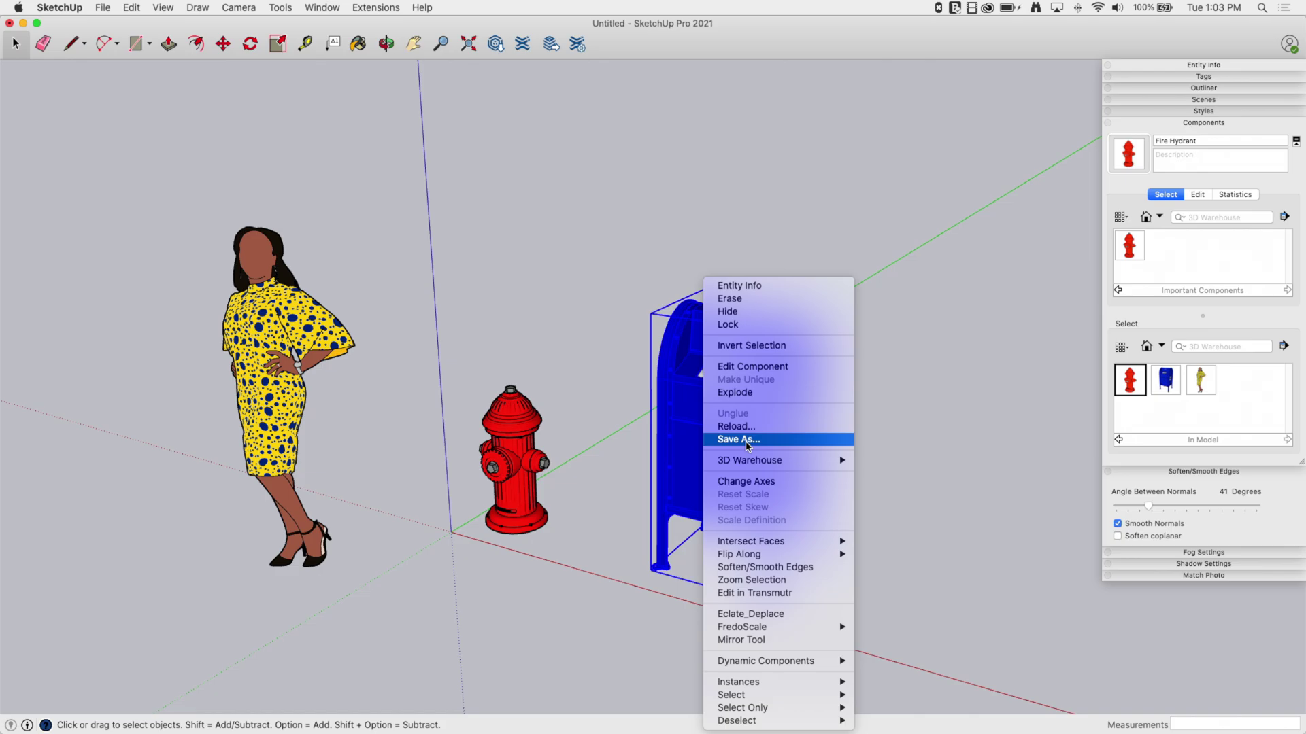
left_click(747, 440)
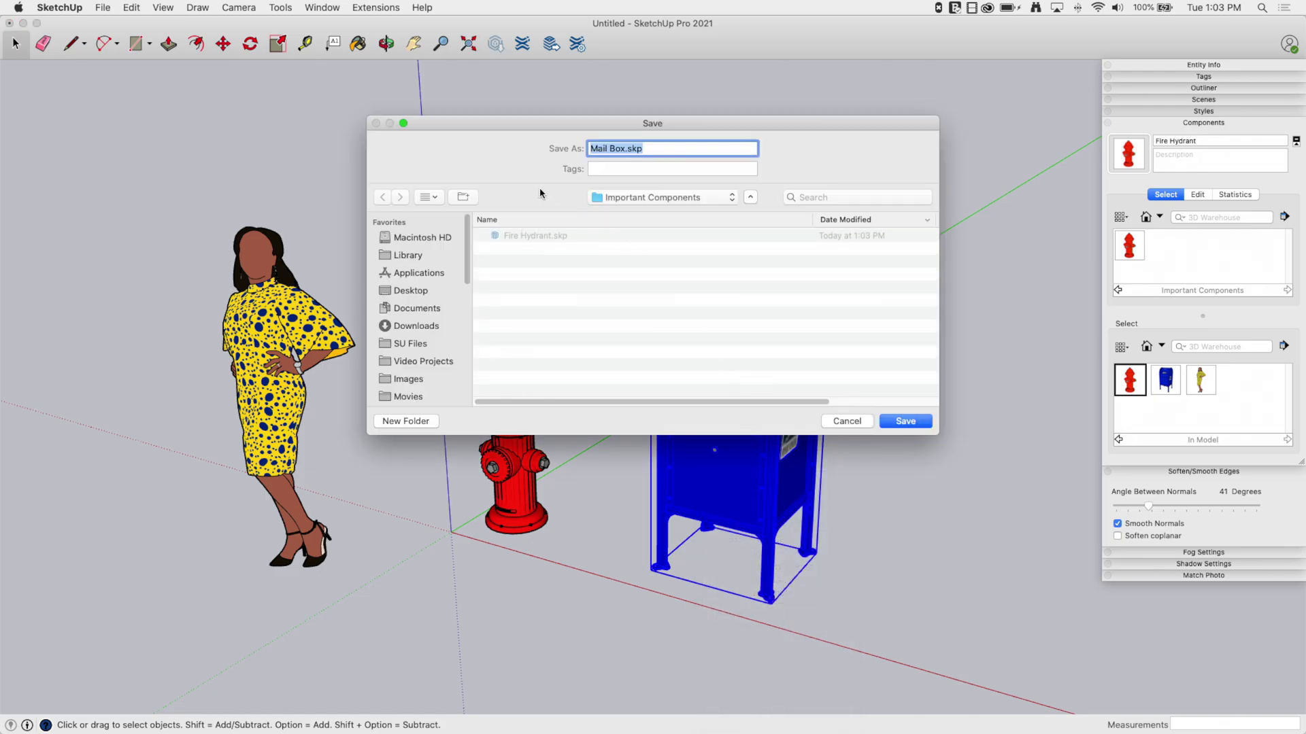
left_click(401, 292)
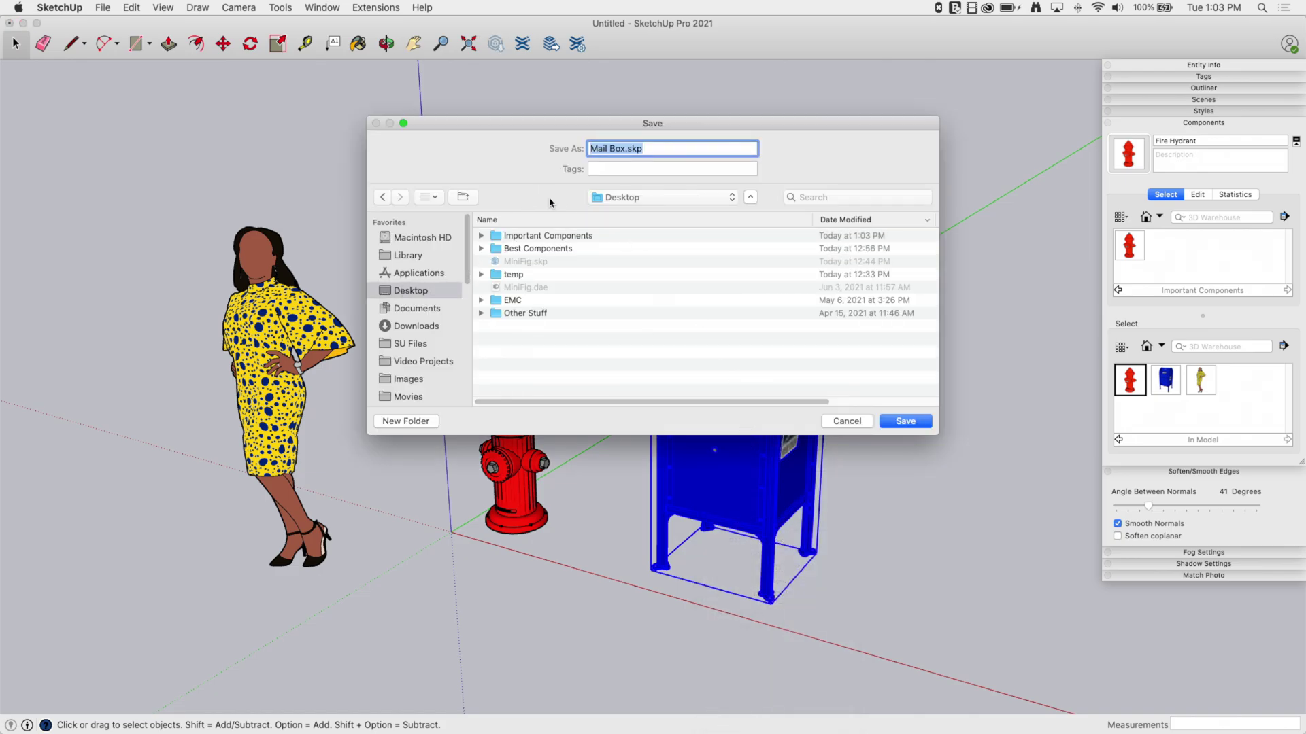
double_click(546, 238)
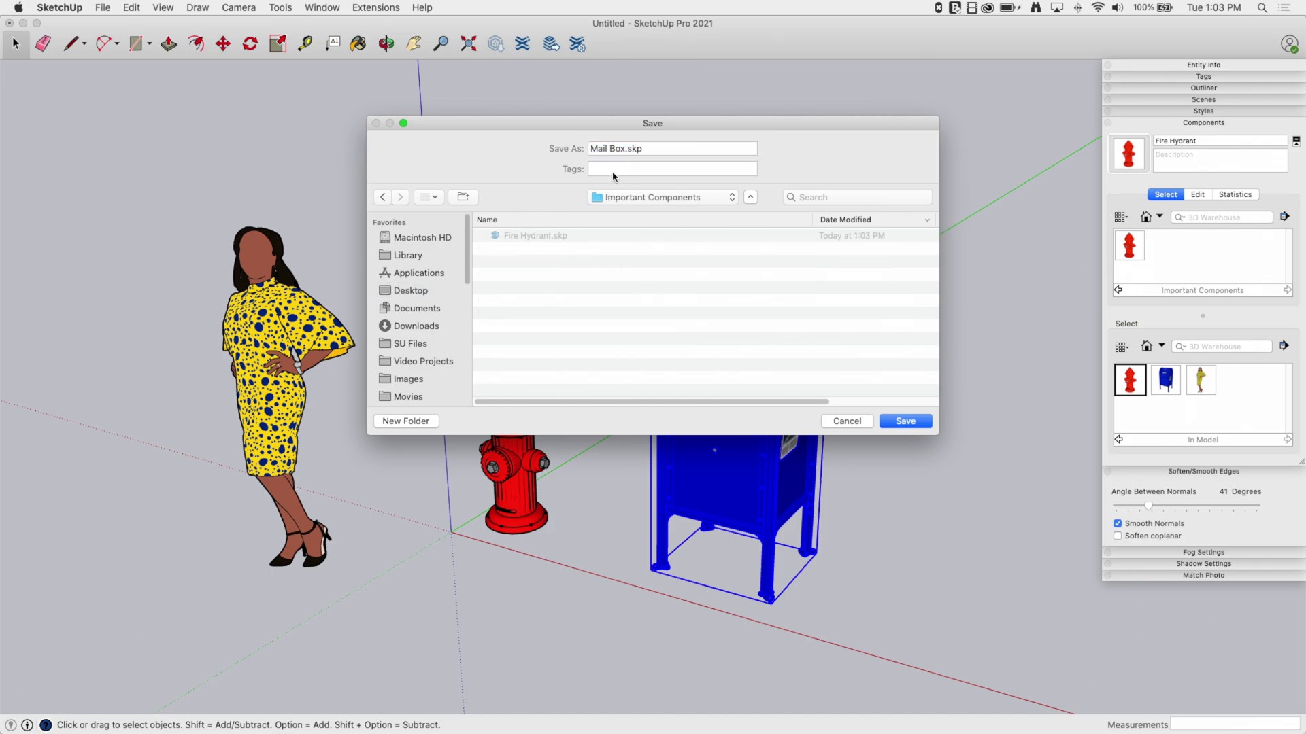
left_click_drag(703, 124, 417, 108)
left_click(626, 409)
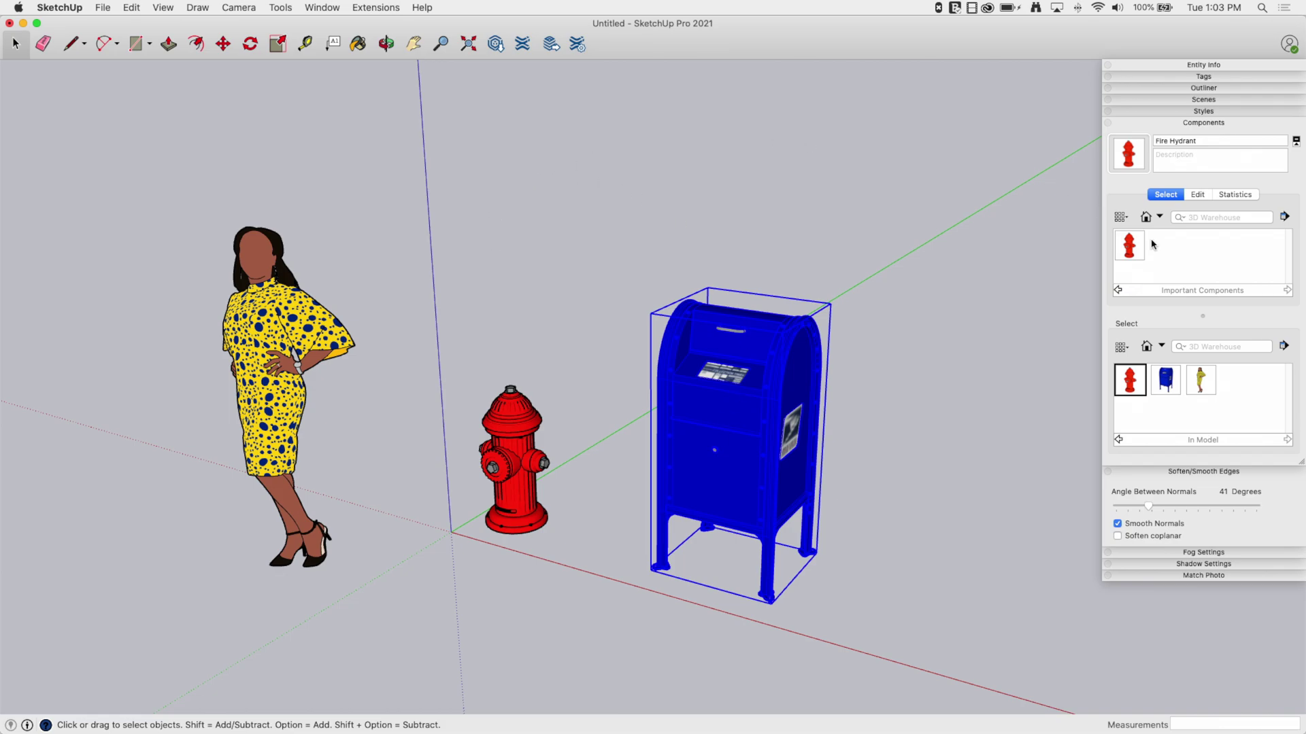
Switch the collection to In Model and back to Important Components, toggling the secondary pane
left_click(1161, 216)
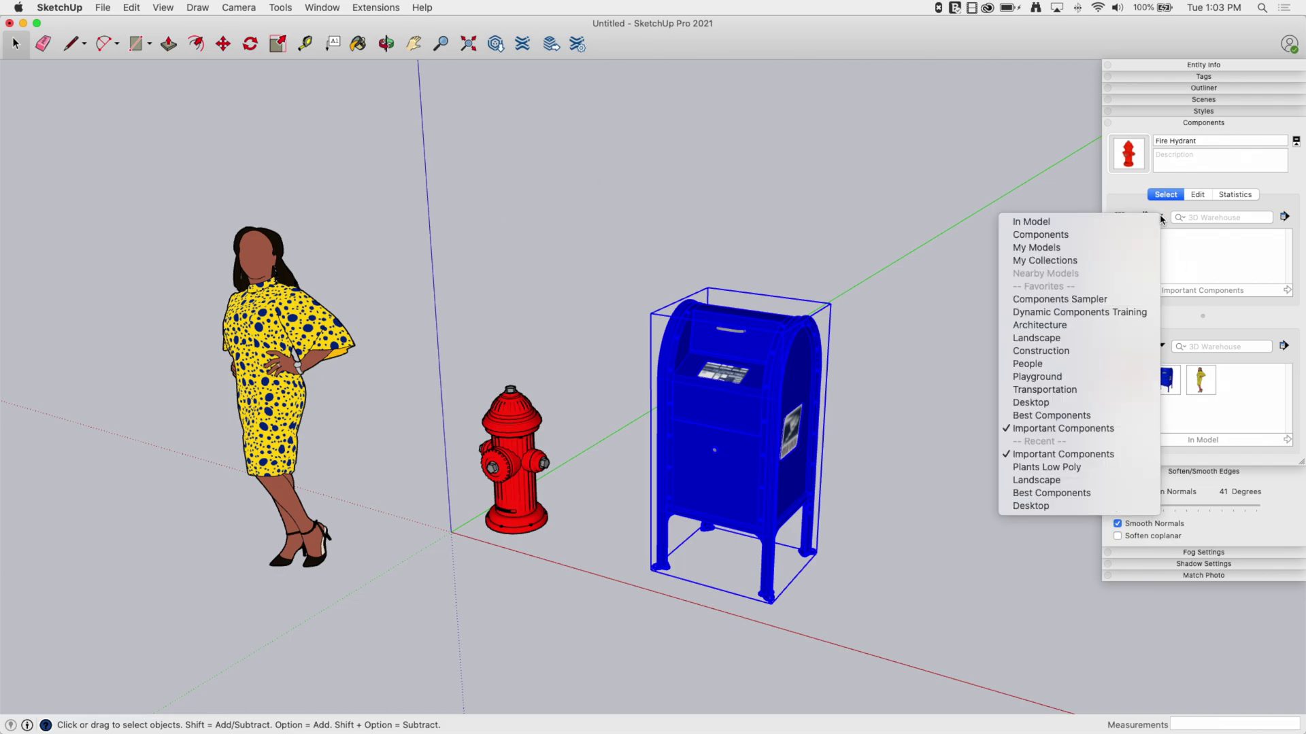
left_click(1154, 221)
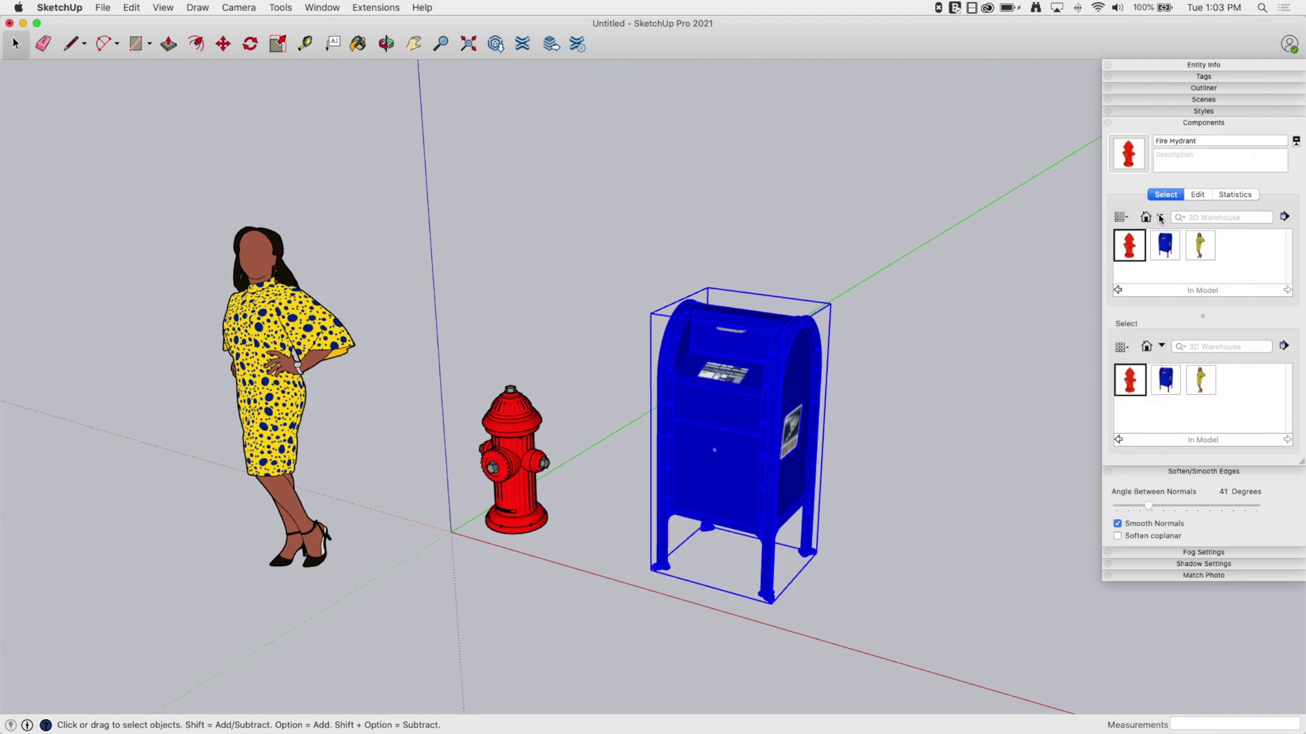
left_click(1161, 218)
left_click(1131, 451)
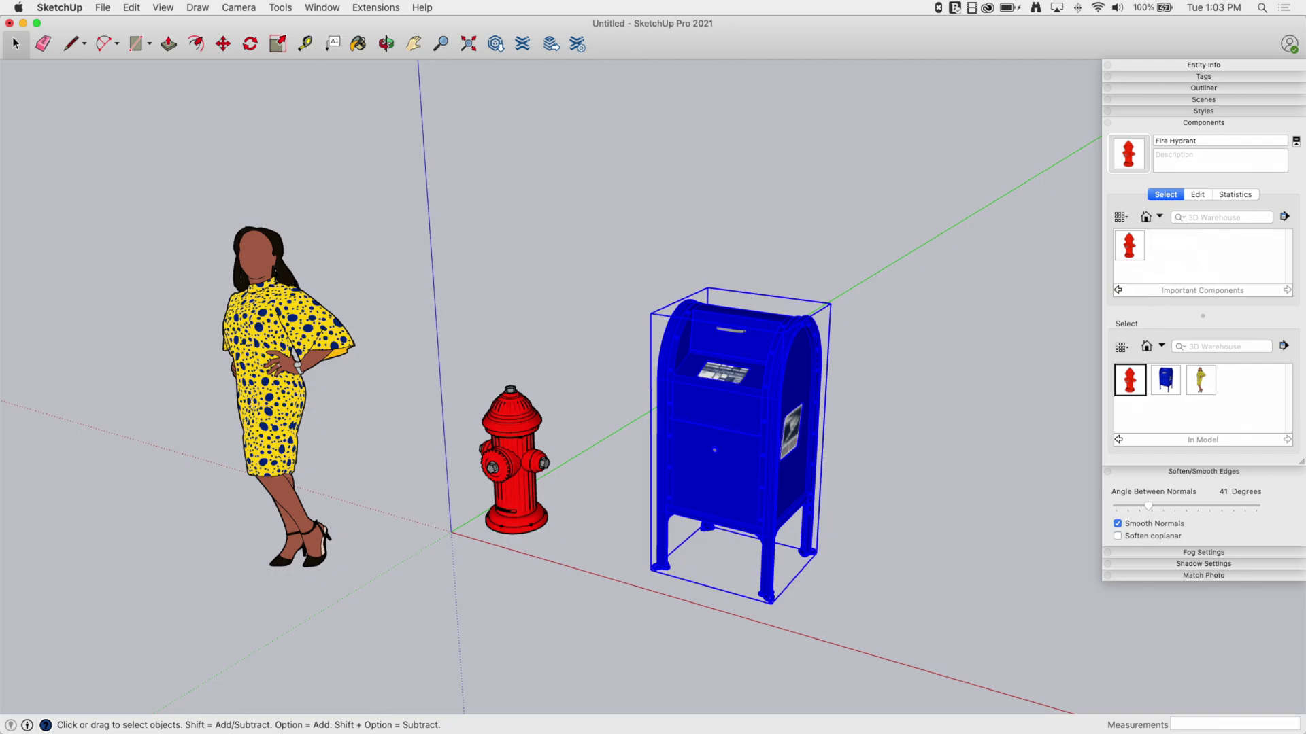
left_click(1296, 141)
left_click(1296, 140)
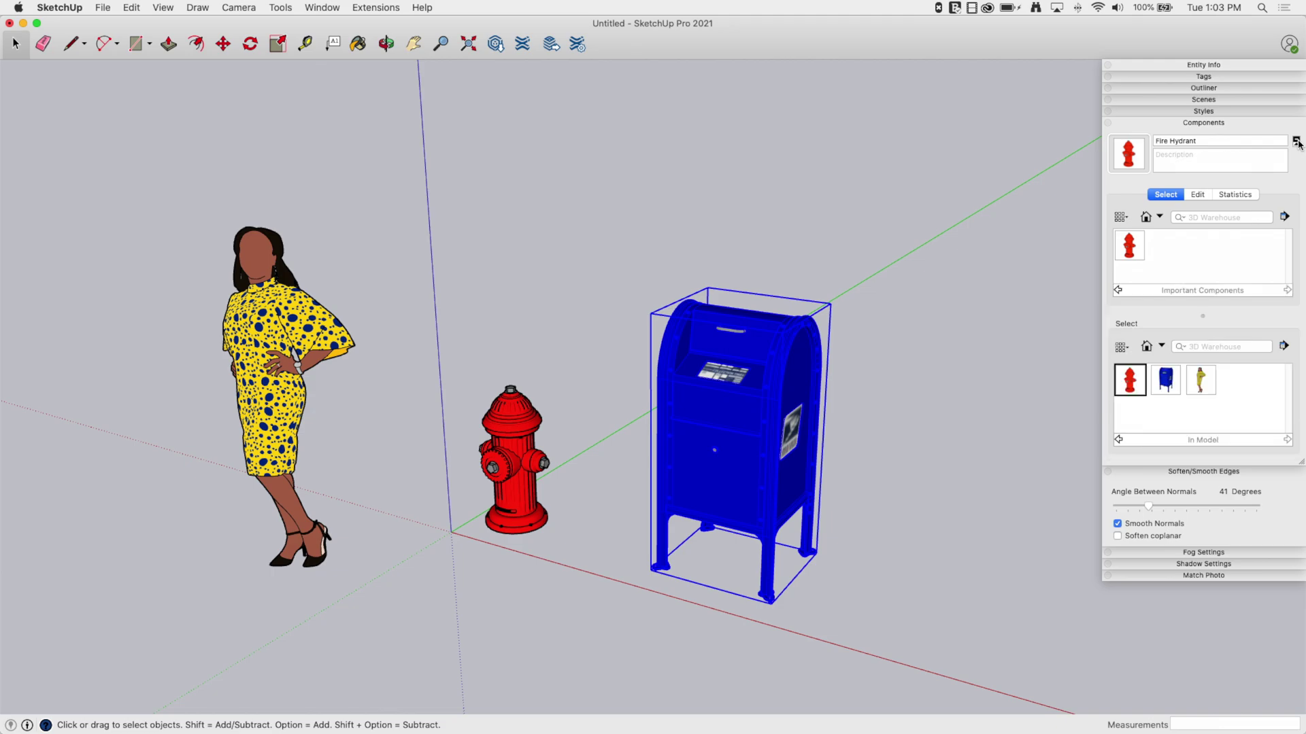
Reload Important Components until Fire Hydrant and Mail Box both show, and close the In Model pane
left_click(1158, 218)
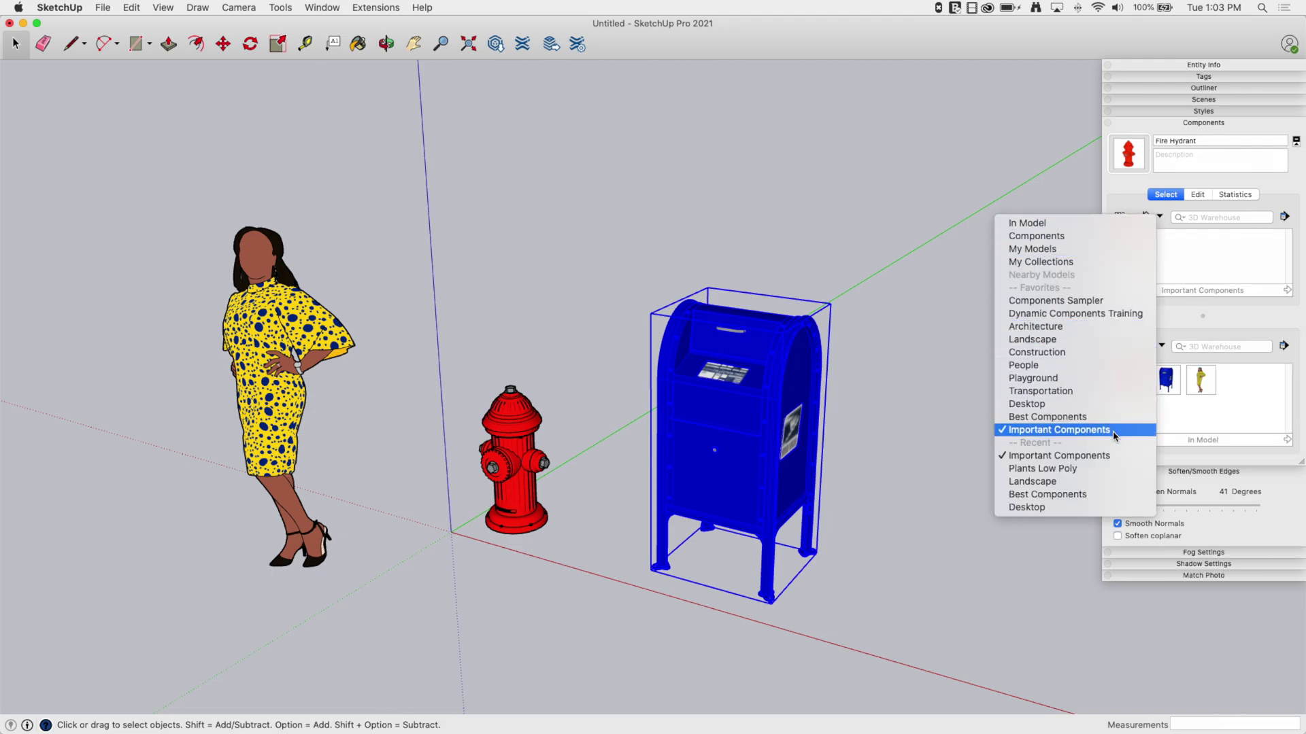
left_click(1109, 456)
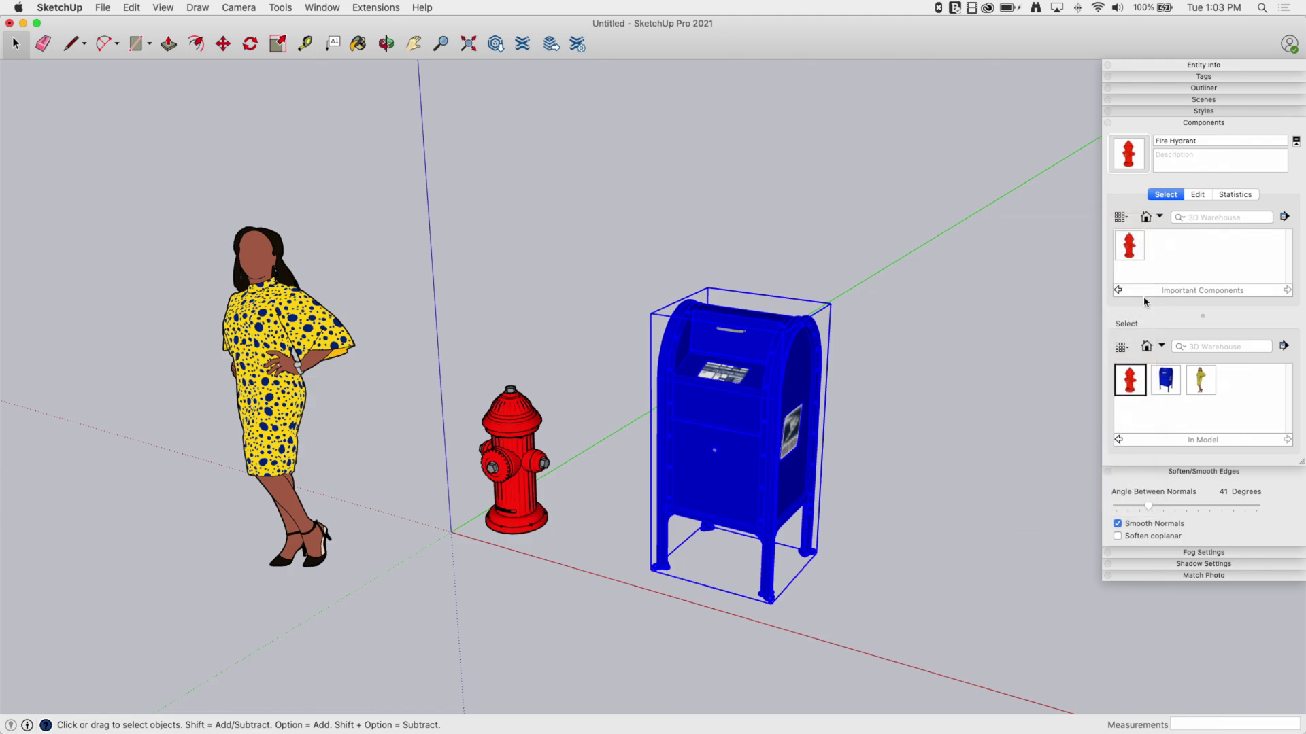
left_click(1158, 218)
left_click(1060, 431)
left_click(1159, 218)
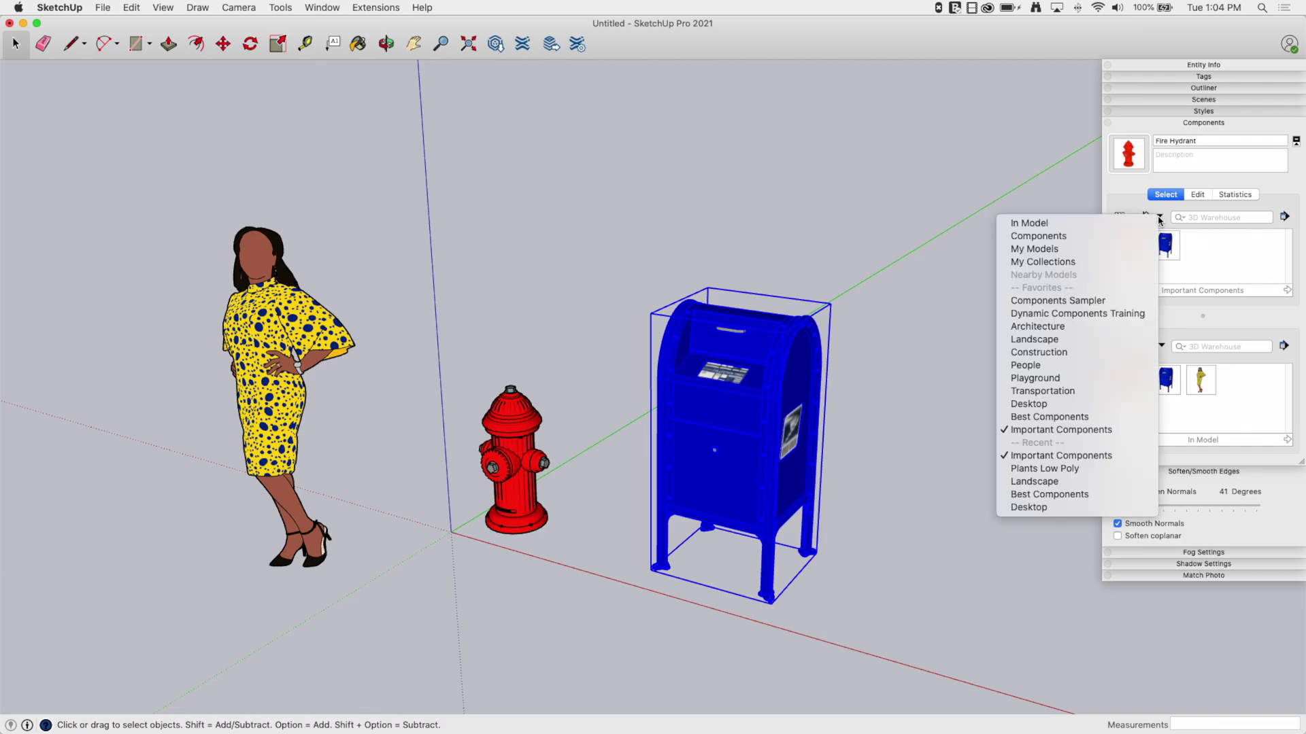
left_click(1140, 431)
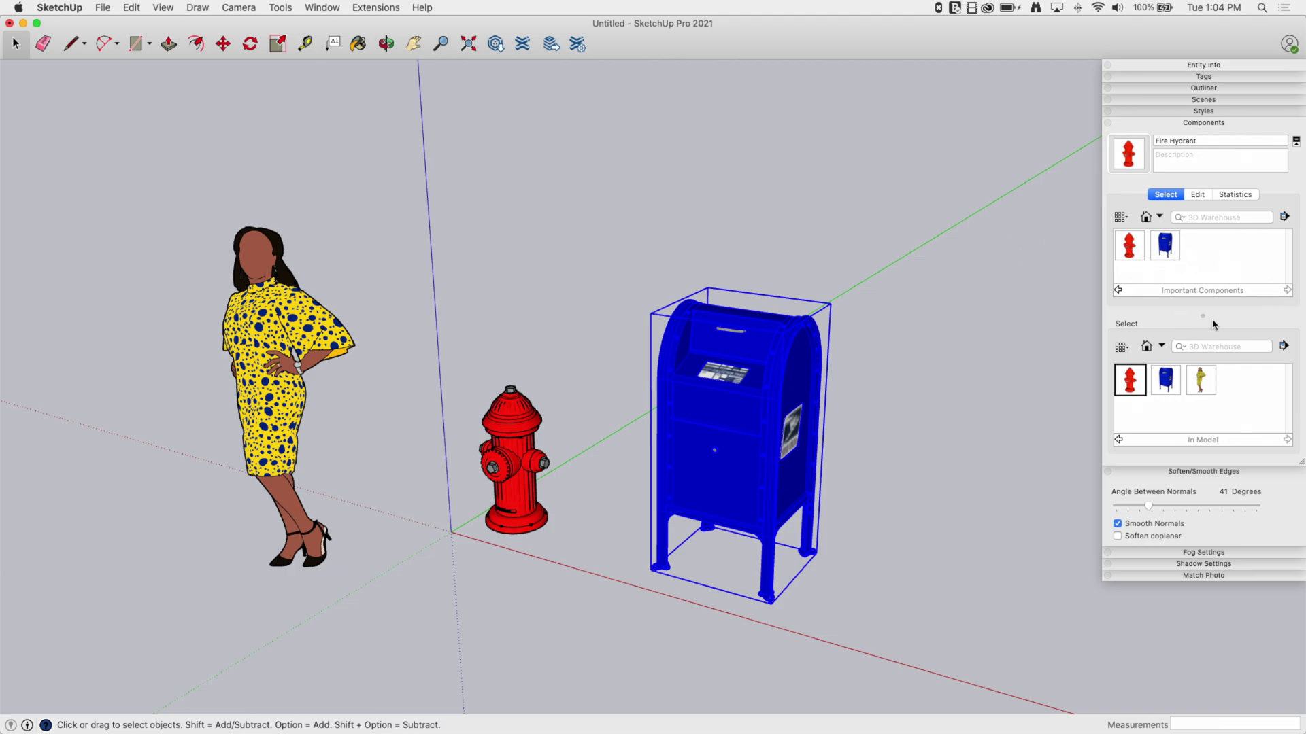
left_click(1297, 141)
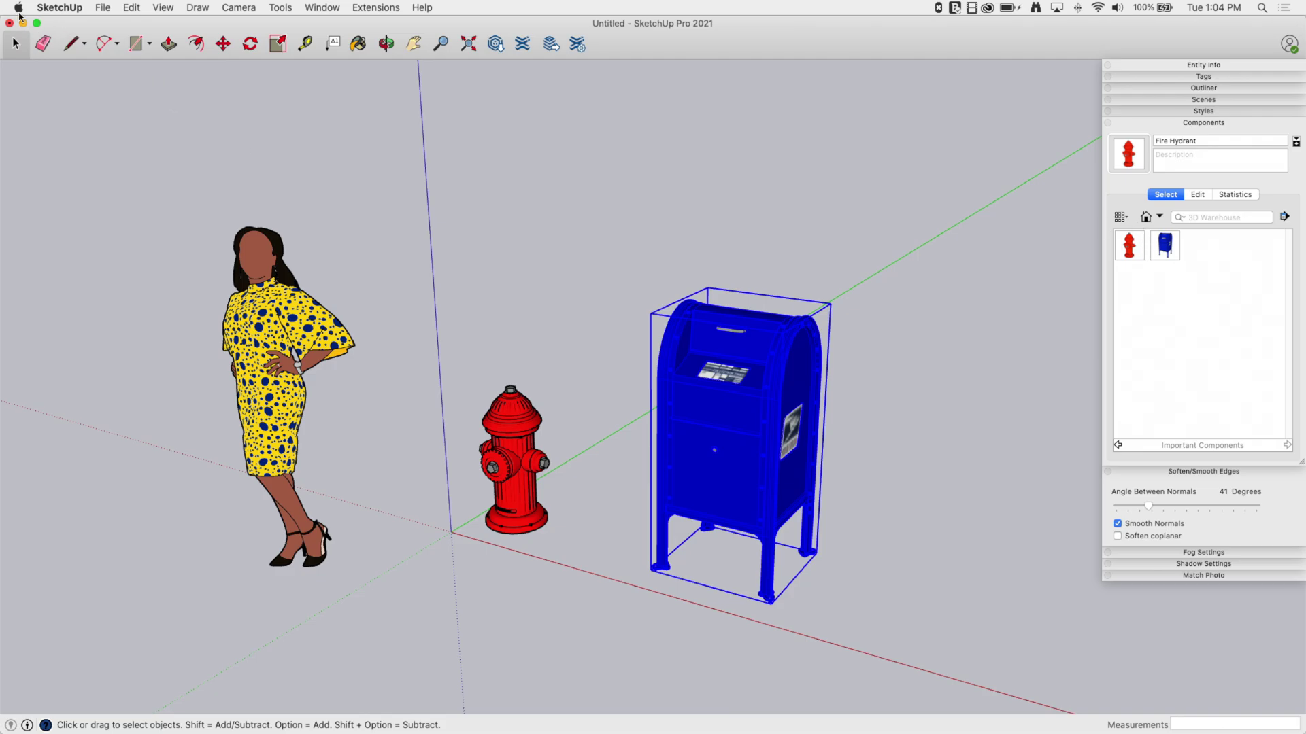
Start a new model, Untitled 2, and list its In Model components, showing only the woman figure
left_click(103, 7)
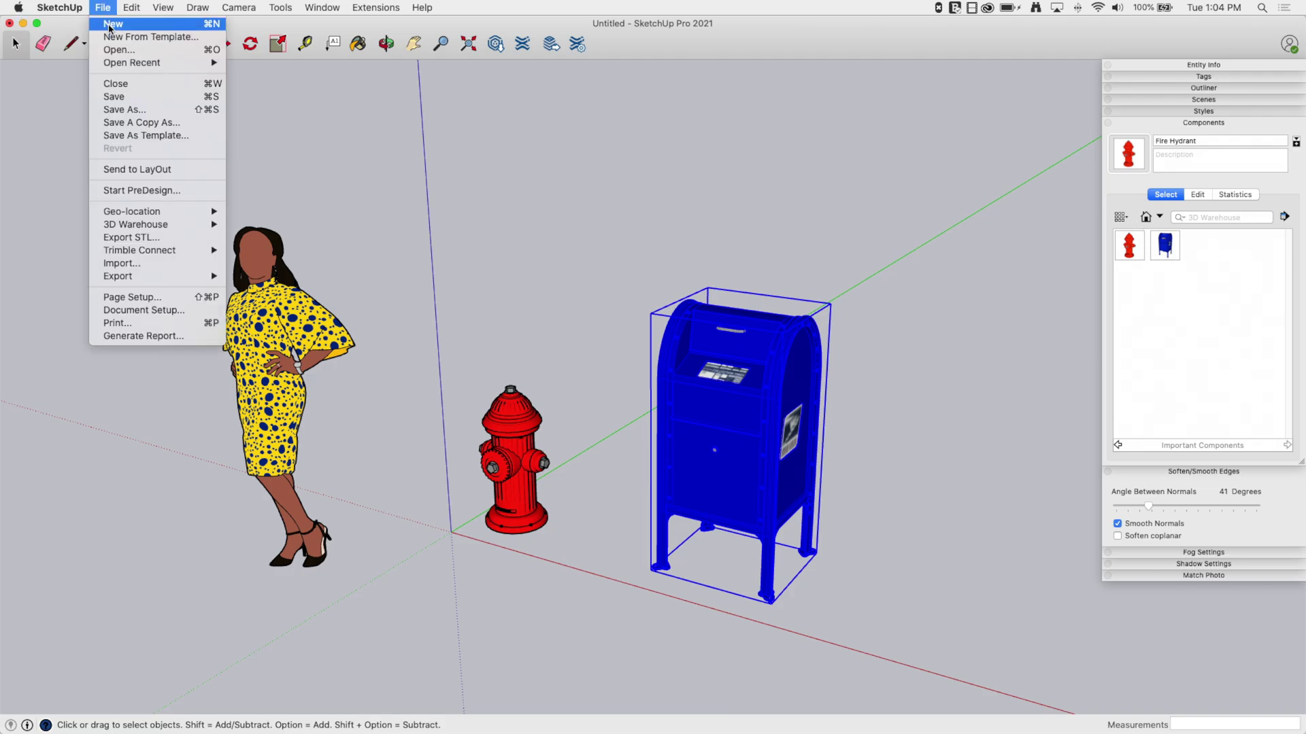
left_click(109, 28)
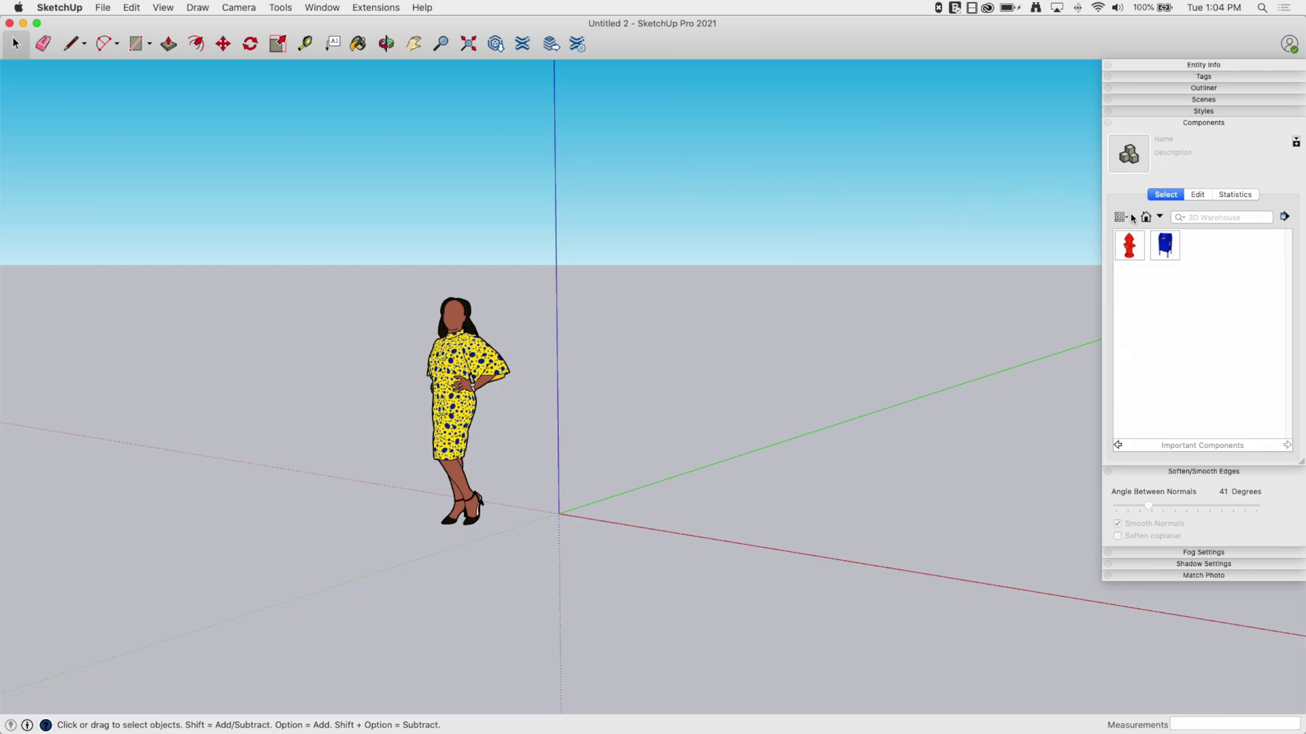
left_click(1161, 218)
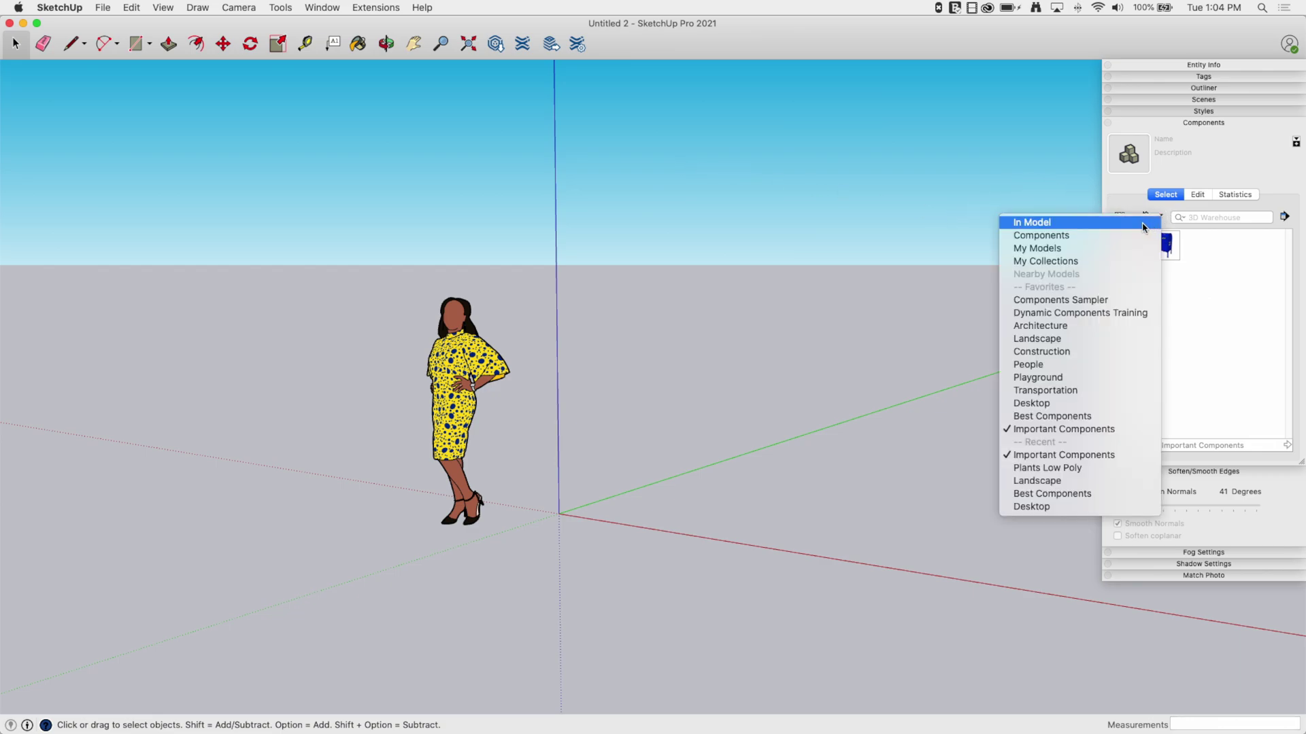
left_click(1070, 224)
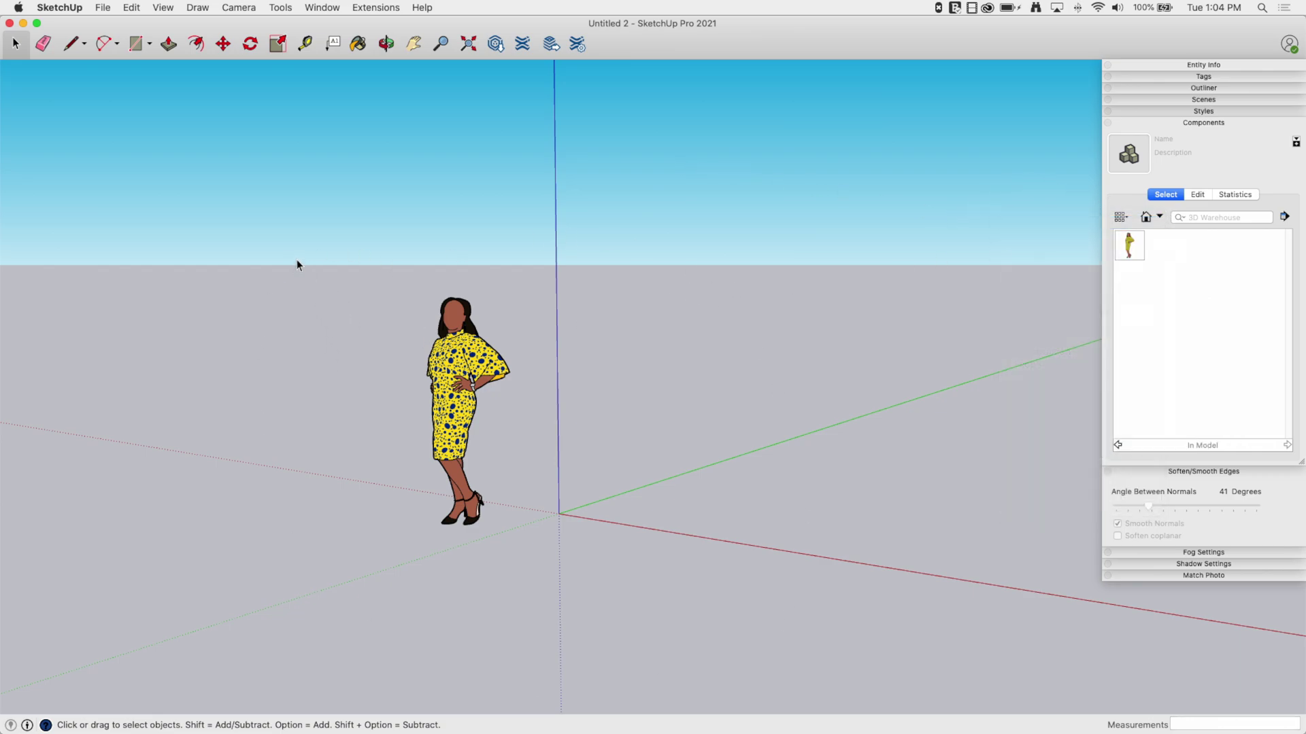
middle_click_drag(296, 265, 408, 296)
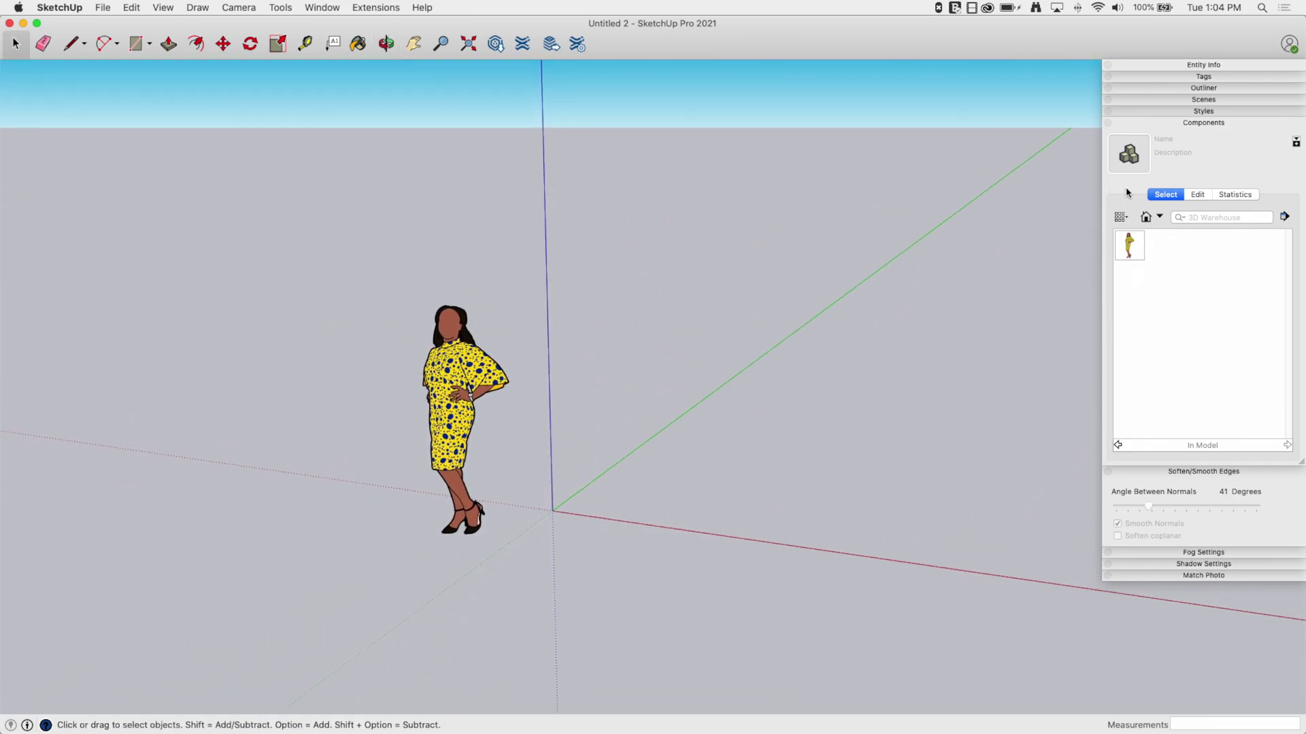
left_click(1159, 218)
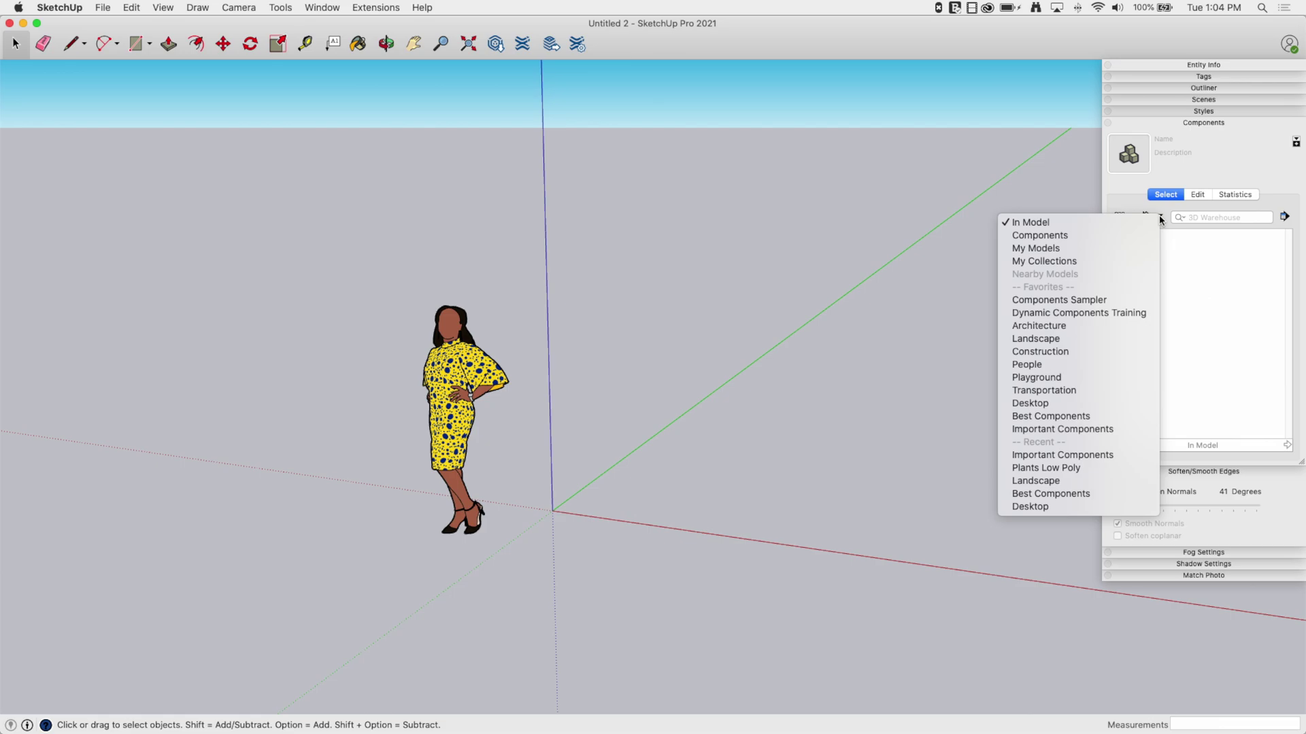
Load Important Components and place the Fire Hydrant and Mail Box beside the figure near the origin
left_click(1134, 455)
left_click(1129, 245)
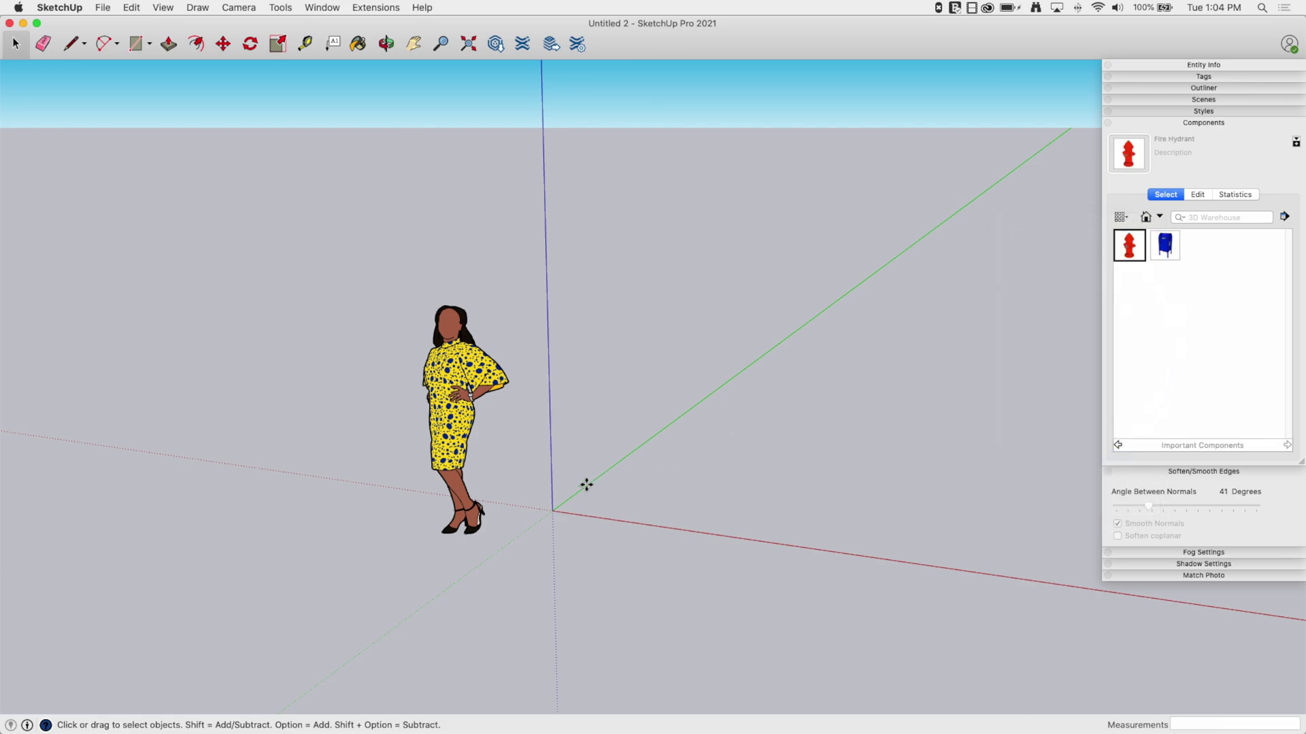
left_click(1127, 244)
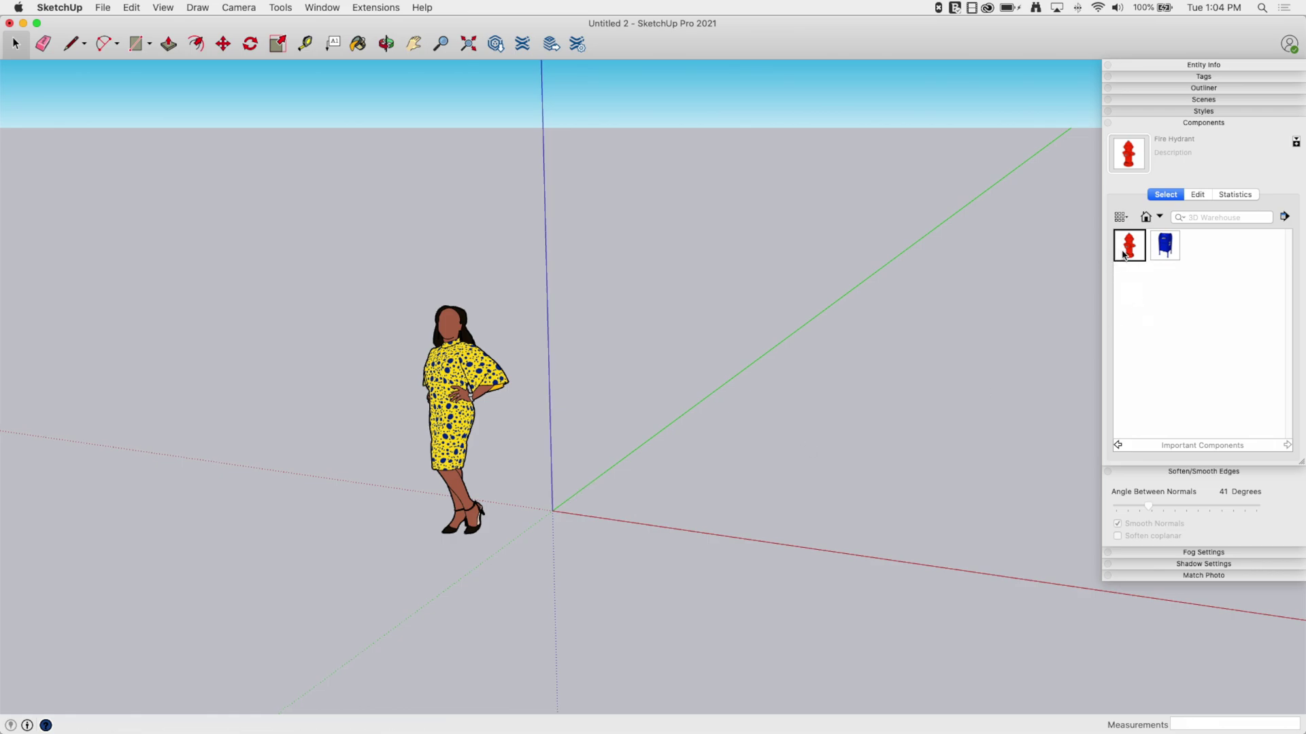
left_click(570, 505)
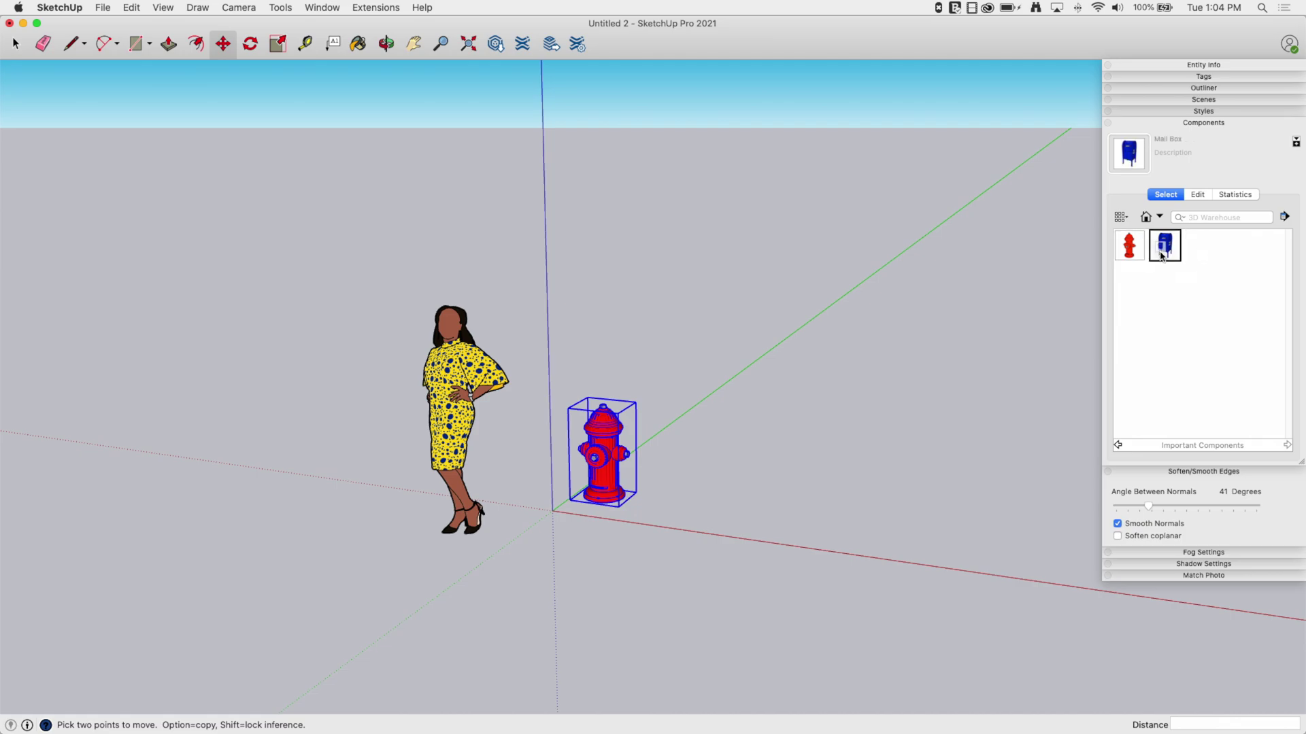
left_click(649, 510)
middle_click_drag(872, 444, 913, 381)
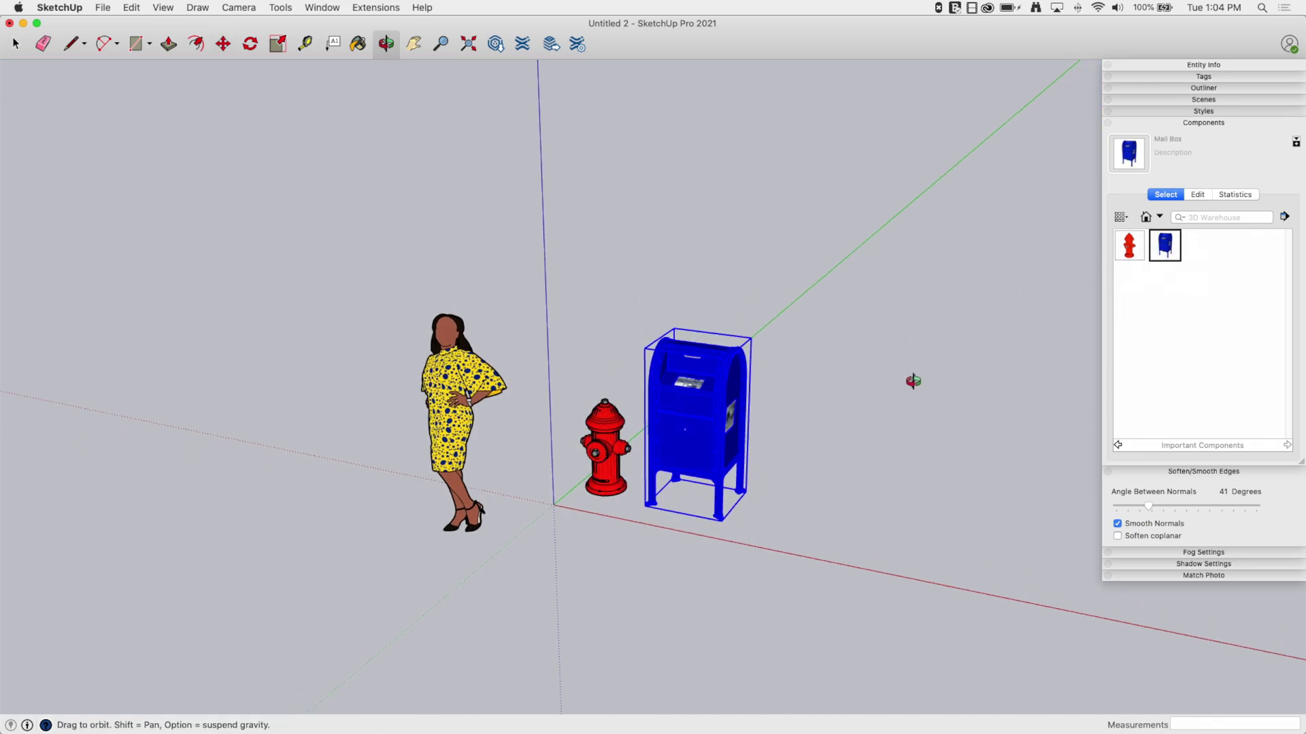
middle_click_drag(880, 325, 904, 299)
key("m")
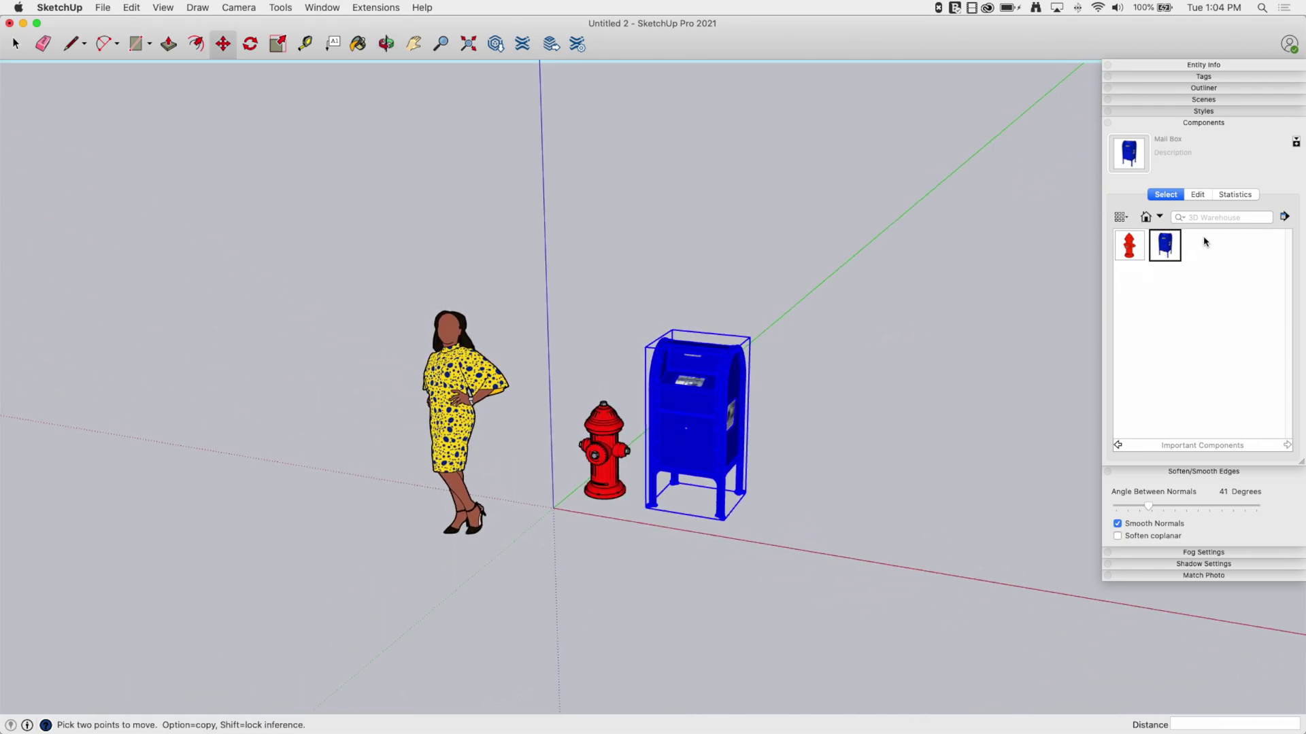